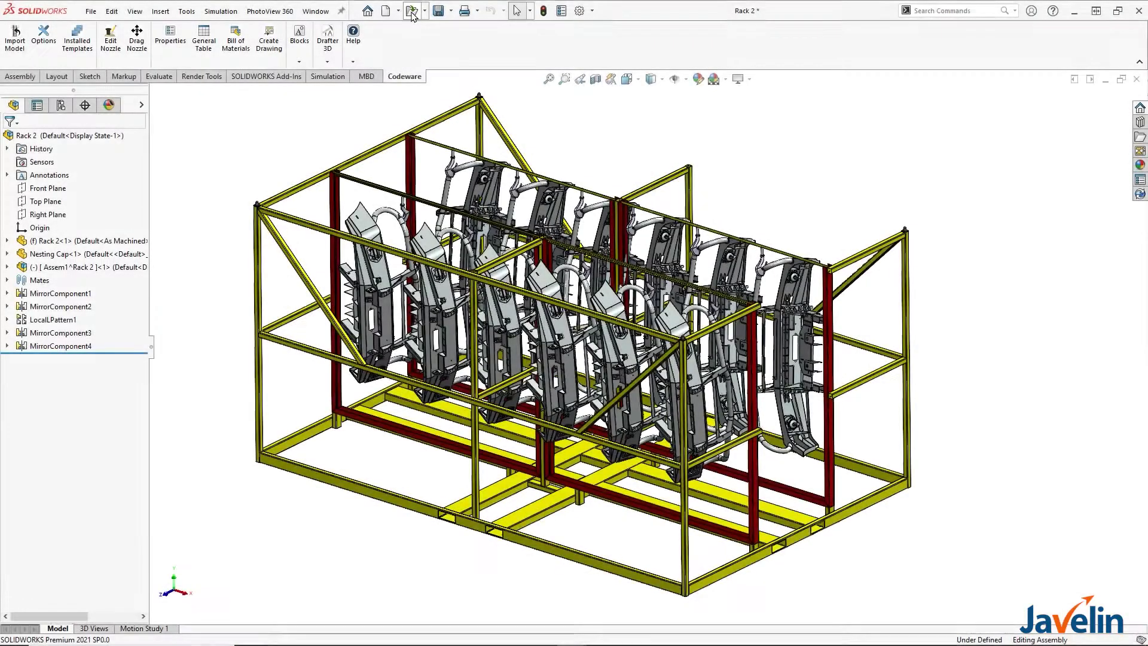
# Open the 17_TAXI_Rear_middle STL scan with mesh import set to Solid Body
pyautogui.click(412, 16)
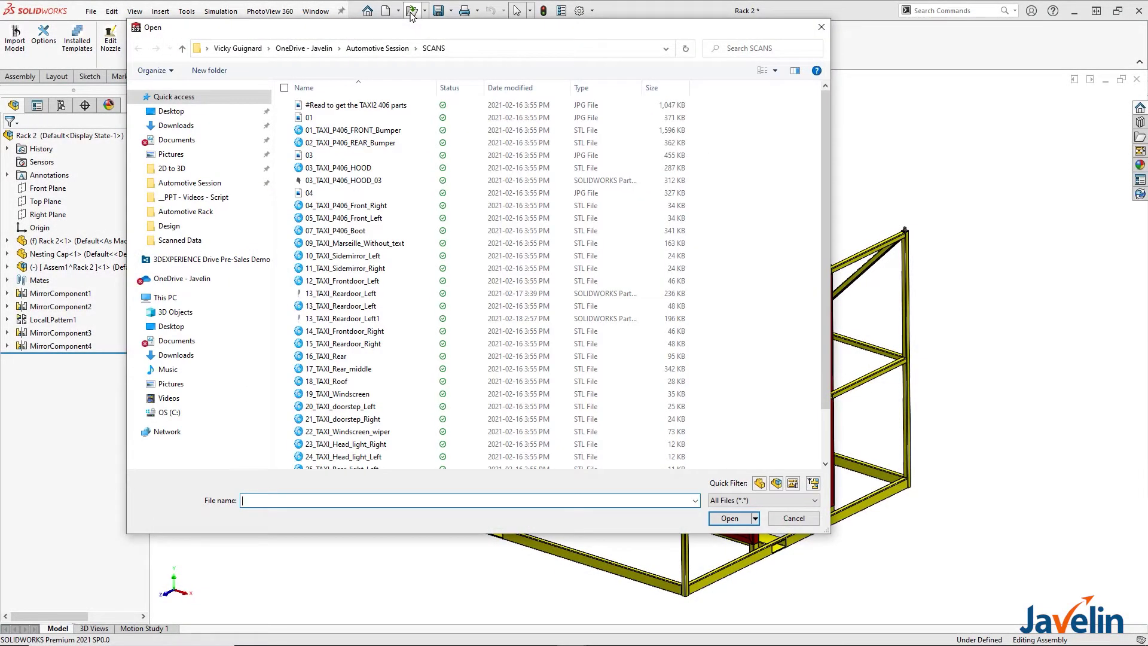
pyautogui.click(394, 372)
pyautogui.click(256, 480)
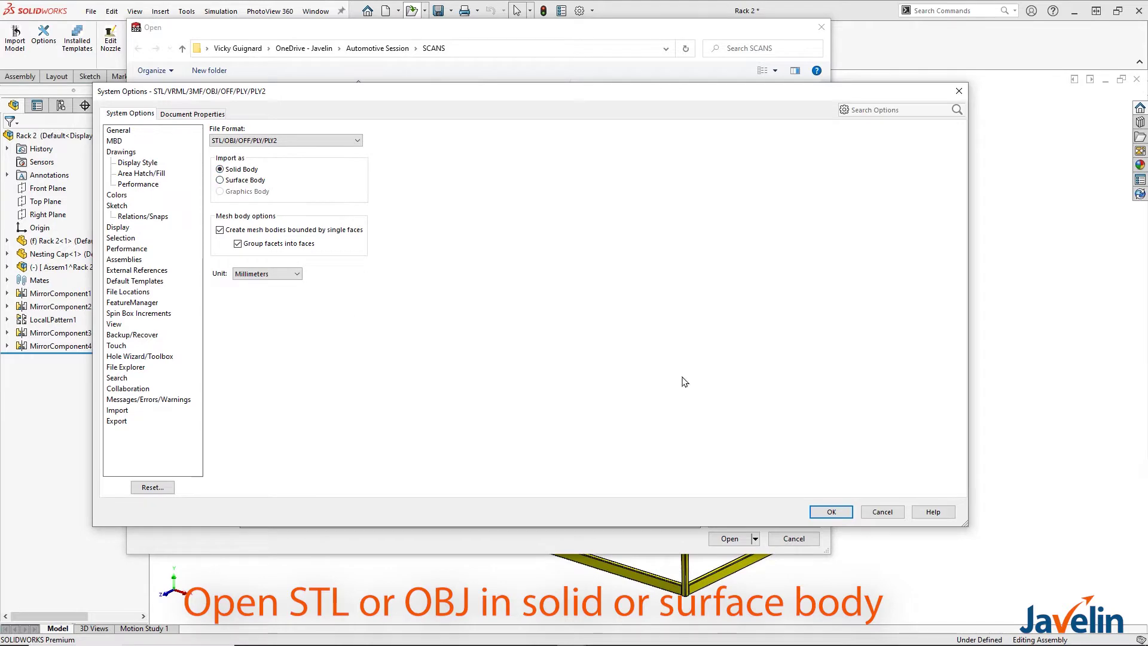
pyautogui.click(833, 509)
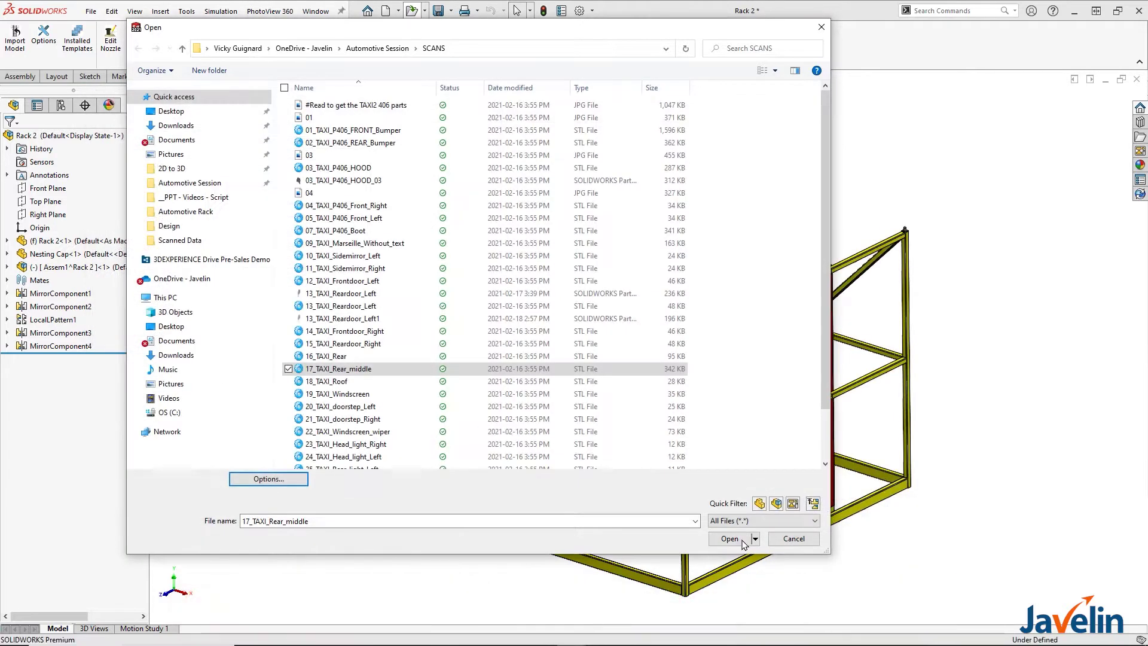
pyautogui.click(742, 540)
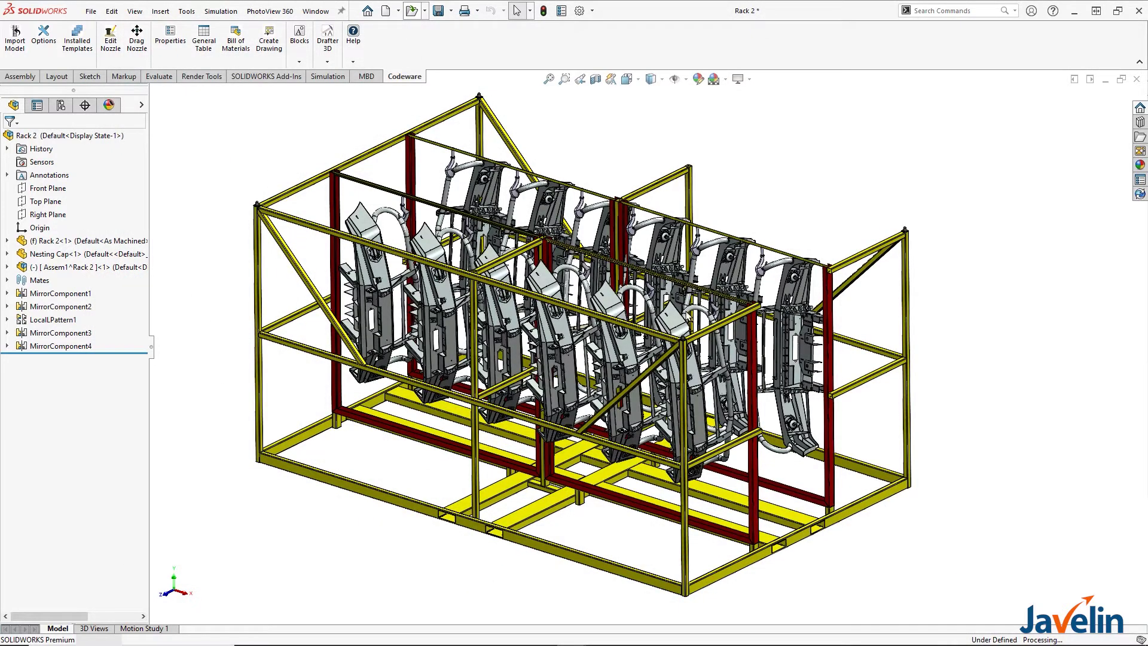
# Bring the scan in as a millimetre part from the Part_MM template
pyautogui.hotkey('ctrl', 'n')
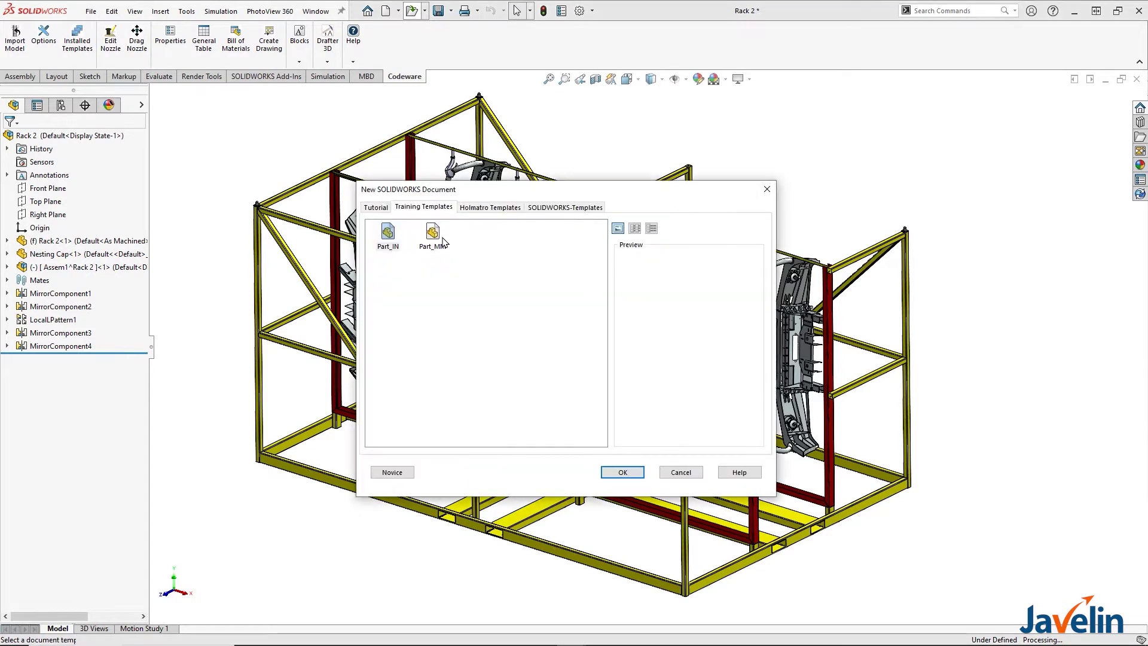
pyautogui.doubleClick(433, 233)
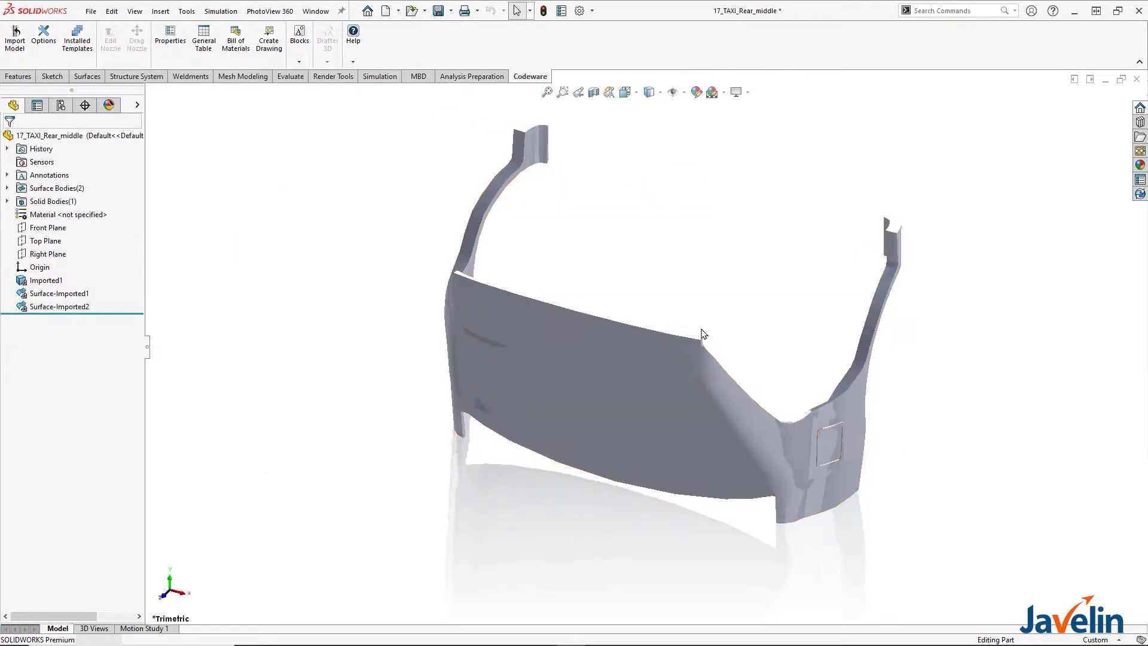
pyautogui.moveTo(677, 353)
pyautogui.mouseDown(button='middle')
pyautogui.moveTo(646, 328)
pyautogui.moveTo(690, 337)
pyautogui.mouseUp(button='middle')
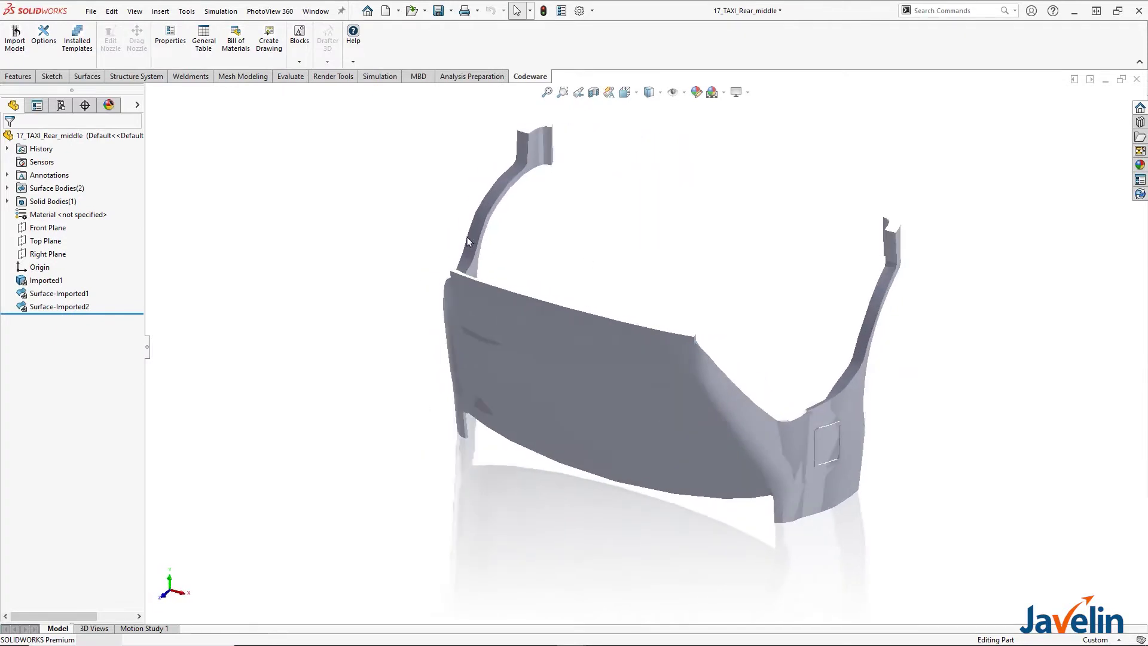
# Inspect the Imported1 body with a section view, then check the Clamp part's material
pyautogui.click(52, 281)
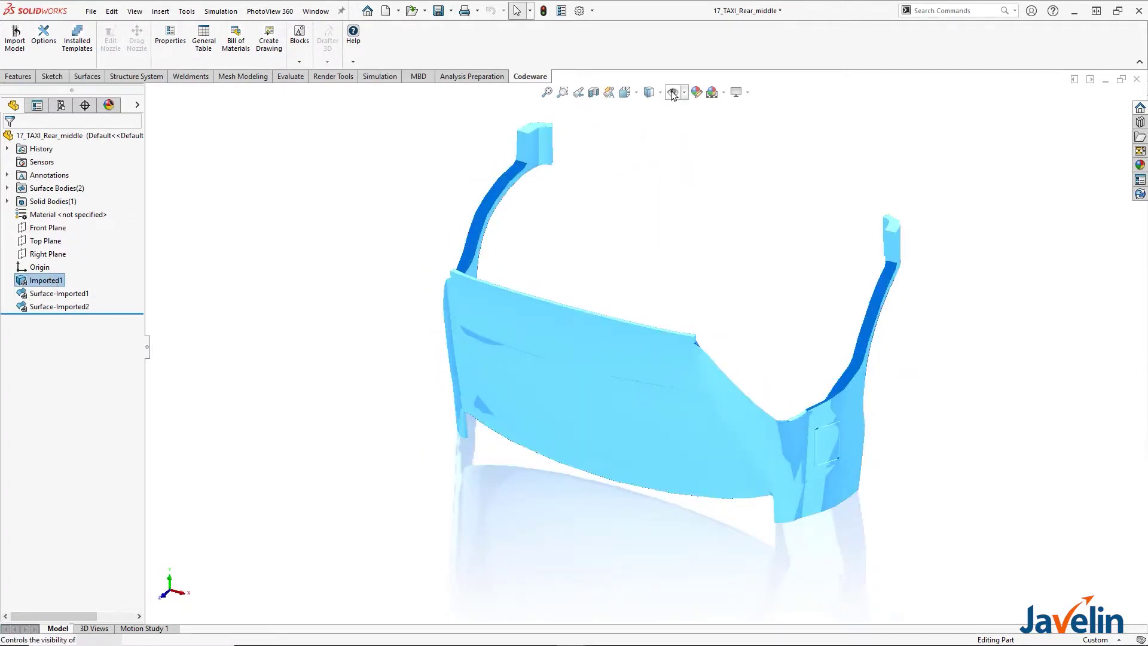
pyautogui.click(594, 92)
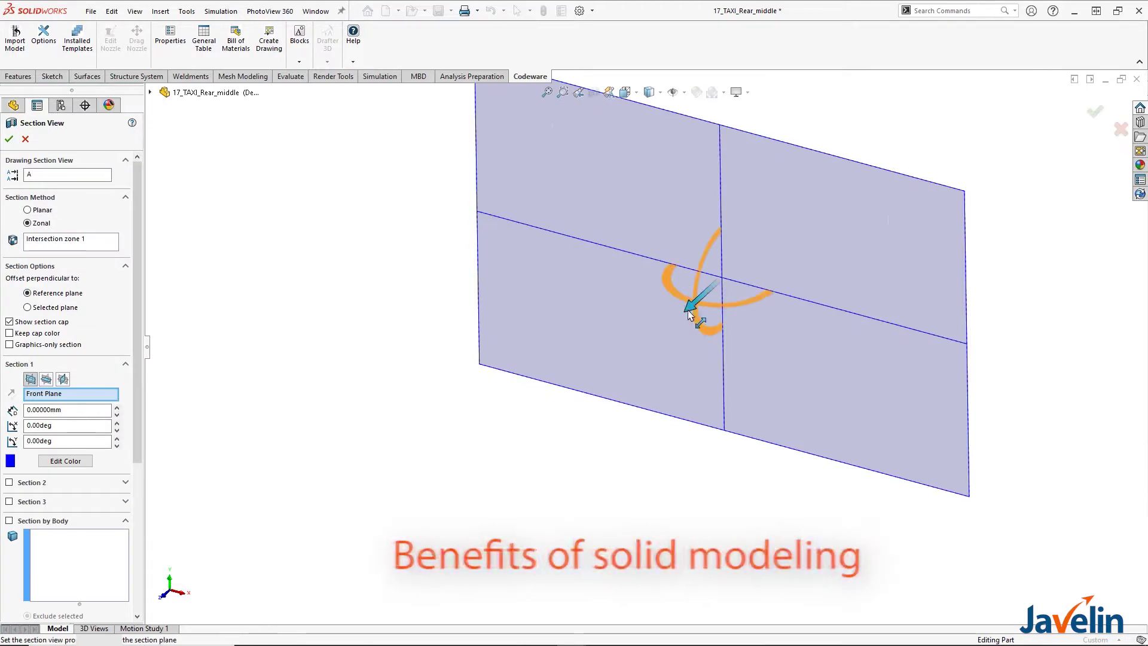
pyautogui.moveTo(686, 319); pyautogui.dragTo(605, 515)
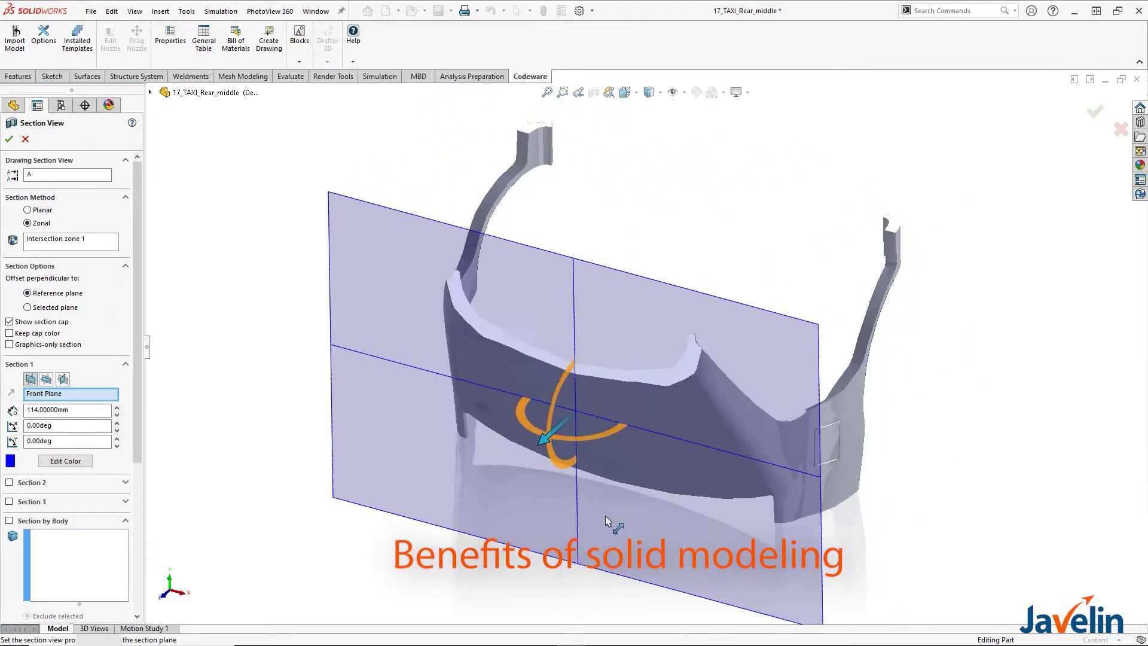
pyautogui.click(1096, 111)
pyautogui.rightClick(37, 214)
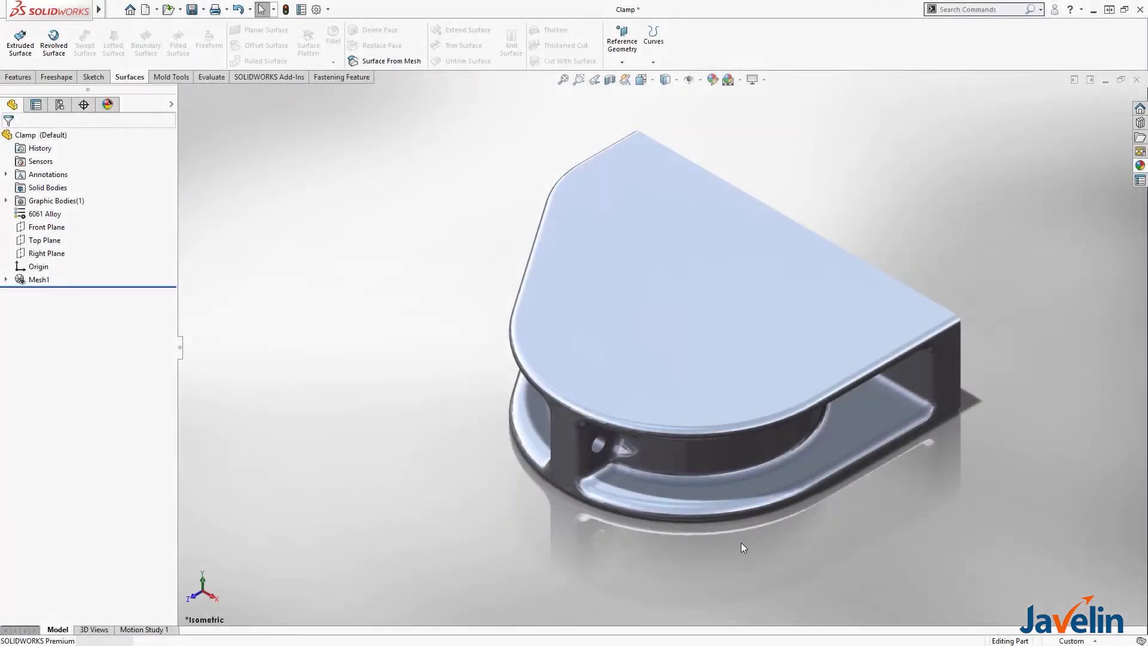
pyautogui.moveTo(736, 546); pyautogui.dragTo(506, 518, button='middle')
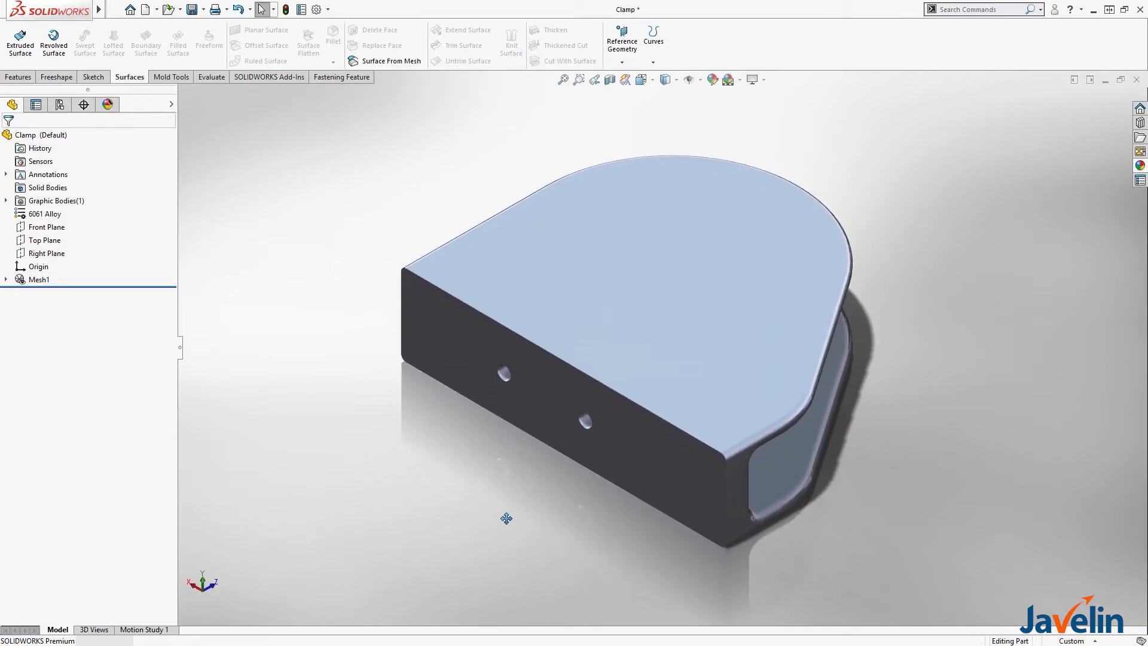
# Fit a planar Surface From Mesh to painted facets of the Clamp's flat side face
pyautogui.click(392, 61)
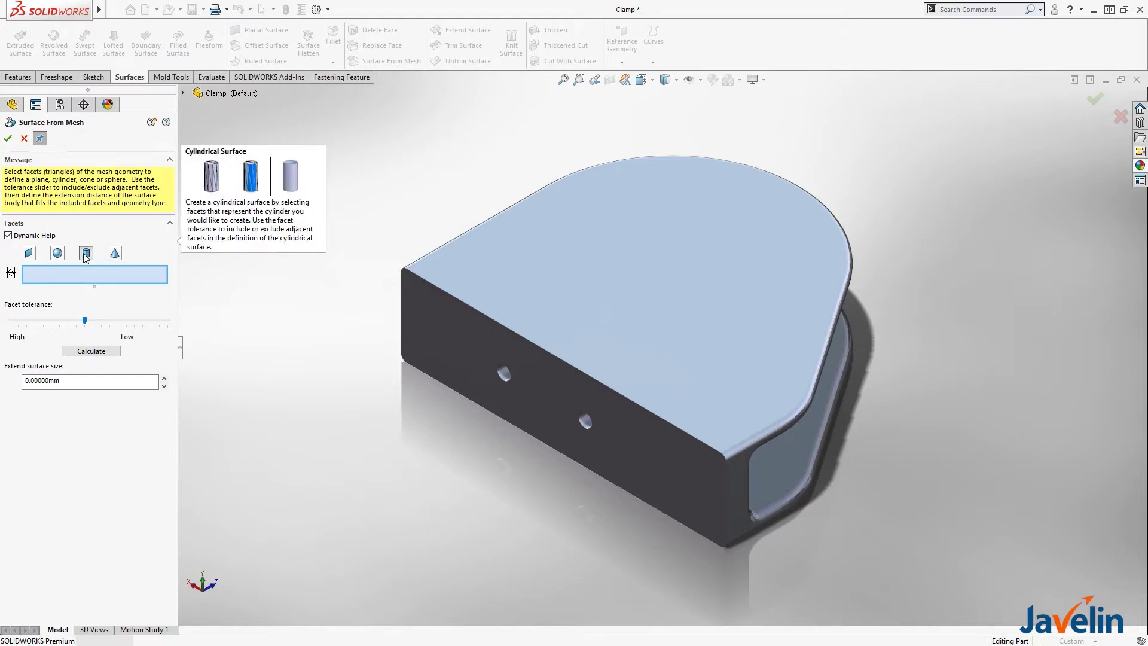
pyautogui.click(30, 257)
pyautogui.rightClick(246, 214)
pyautogui.click(293, 250)
pyautogui.moveTo(447, 311)
pyautogui.mouseDown()
pyautogui.moveTo(453, 347)
pyautogui.moveTo(521, 414)
pyautogui.moveTo(620, 468)
pyautogui.moveTo(679, 456)
pyautogui.mouseUp()
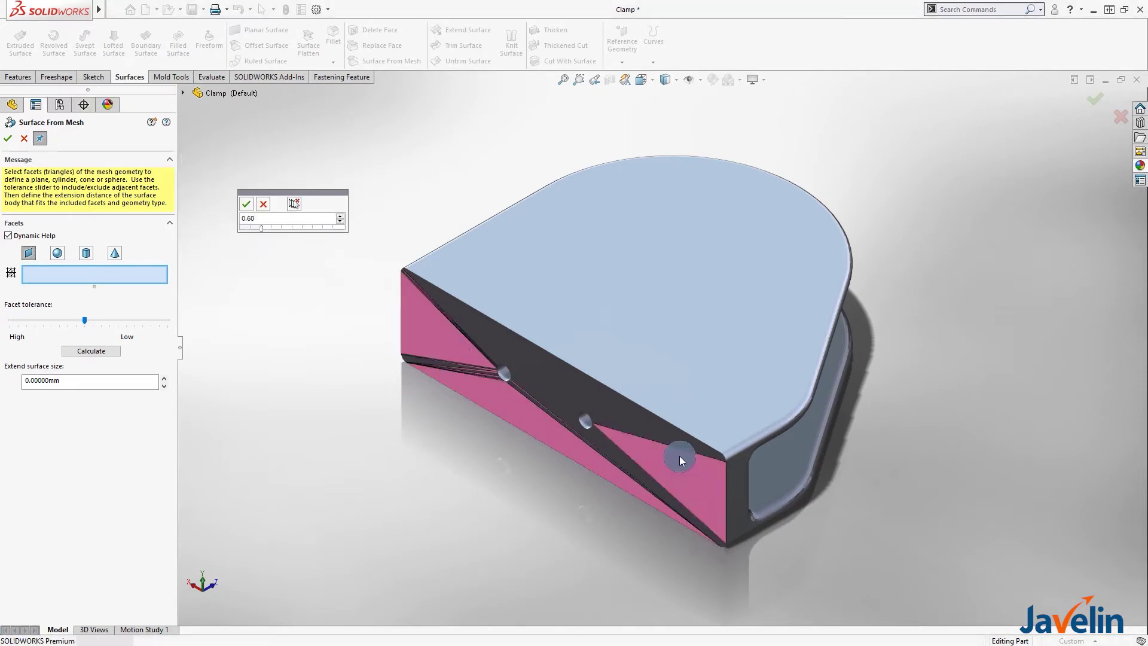
pyautogui.click(247, 205)
pyautogui.click(92, 351)
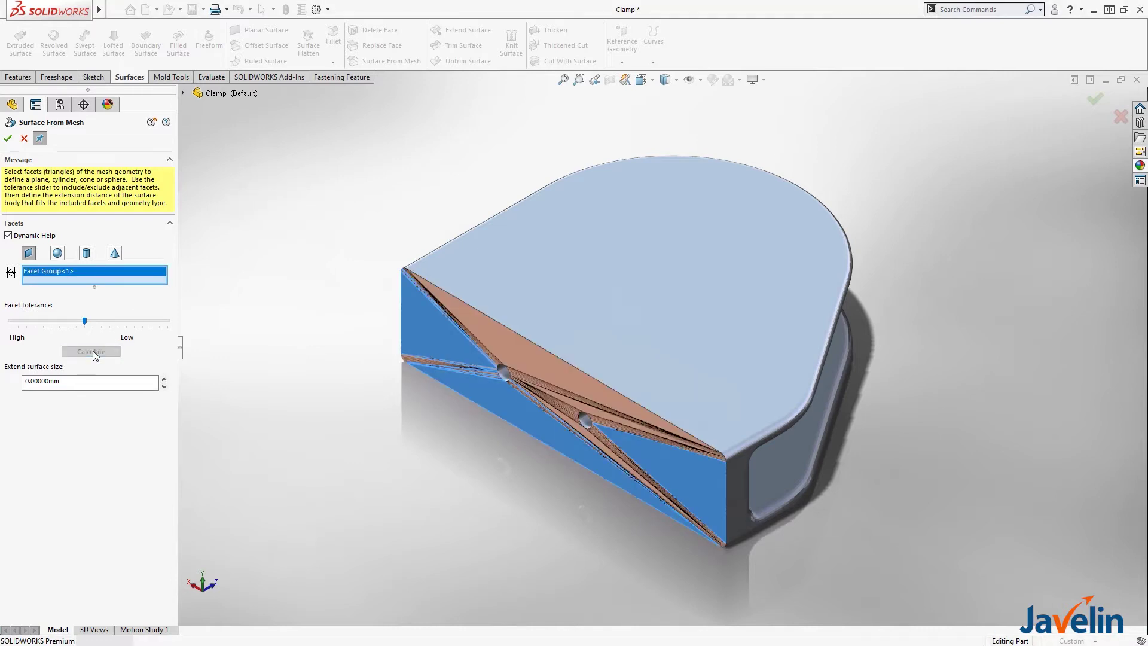
pyautogui.click(9, 140)
# Fit a cylindrical Surface From Mesh to a painted side hole, creating Surface-From-Mesh3
pyautogui.click(86, 256)
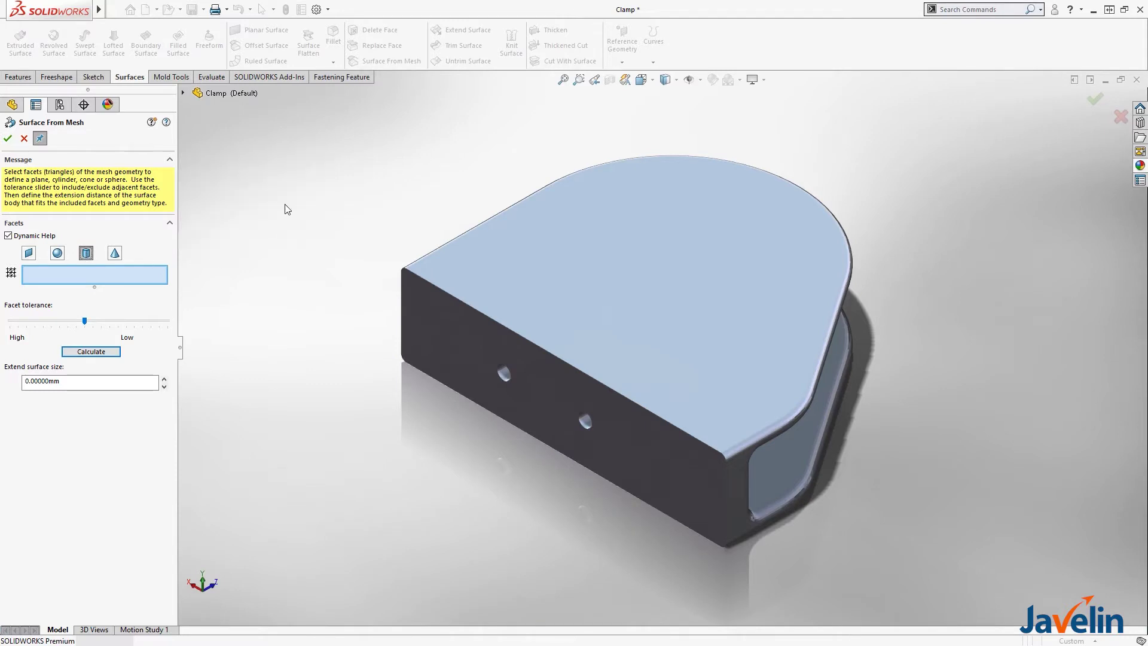
pyautogui.rightClick(269, 187)
pyautogui.click(299, 216)
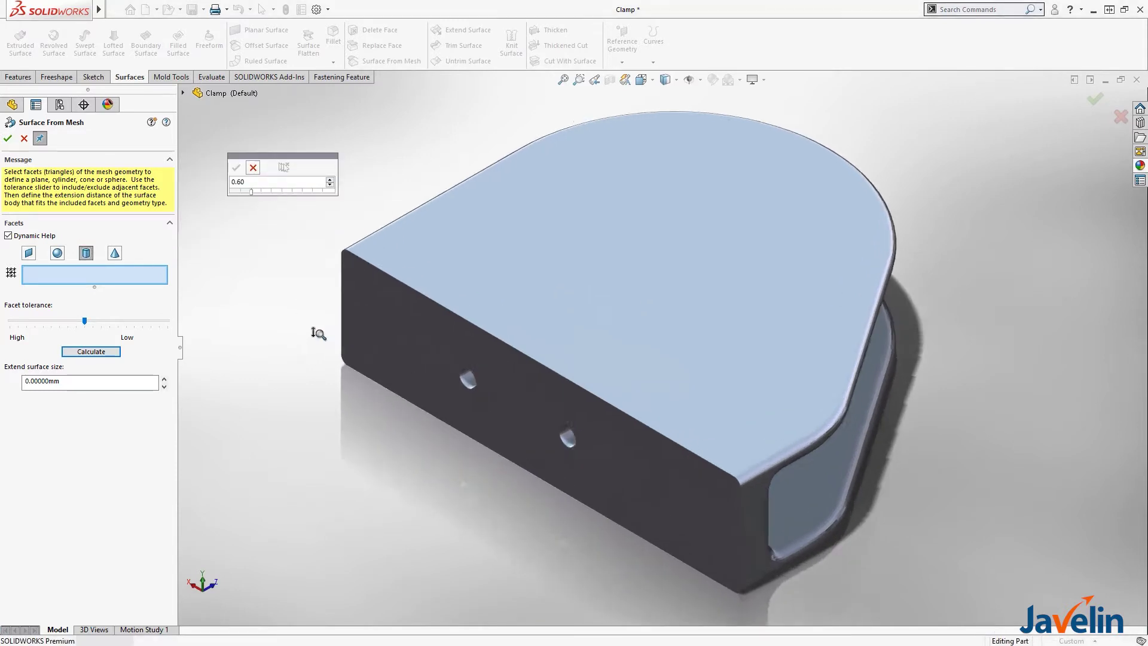
pyautogui.scroll(-3, 328, 345)
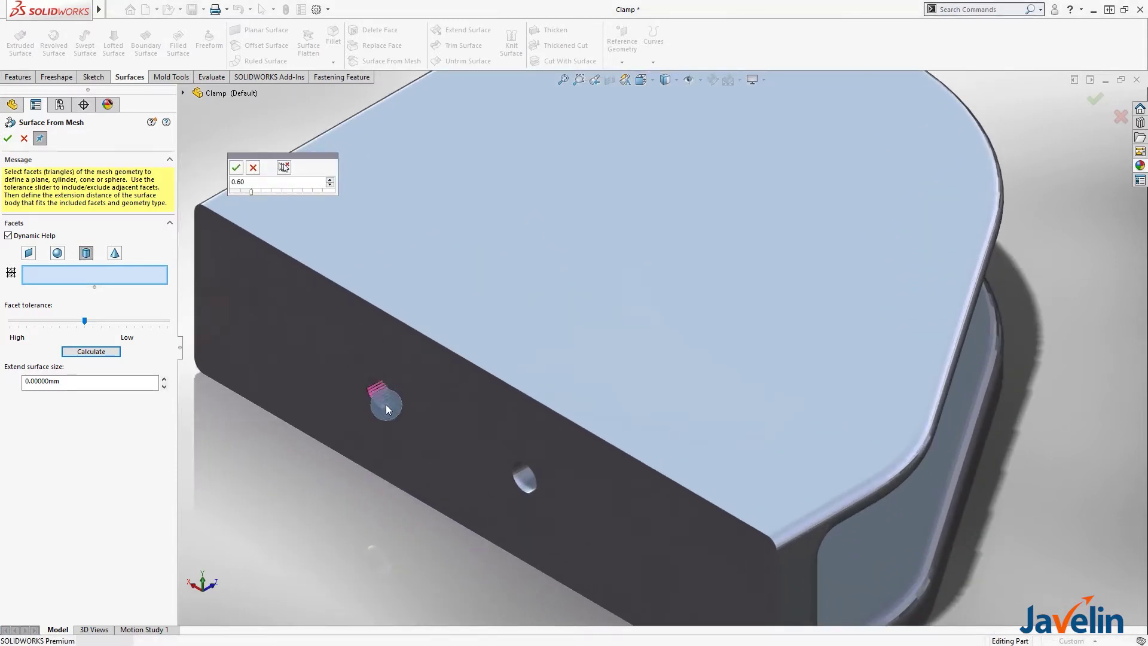
pyautogui.click(236, 168)
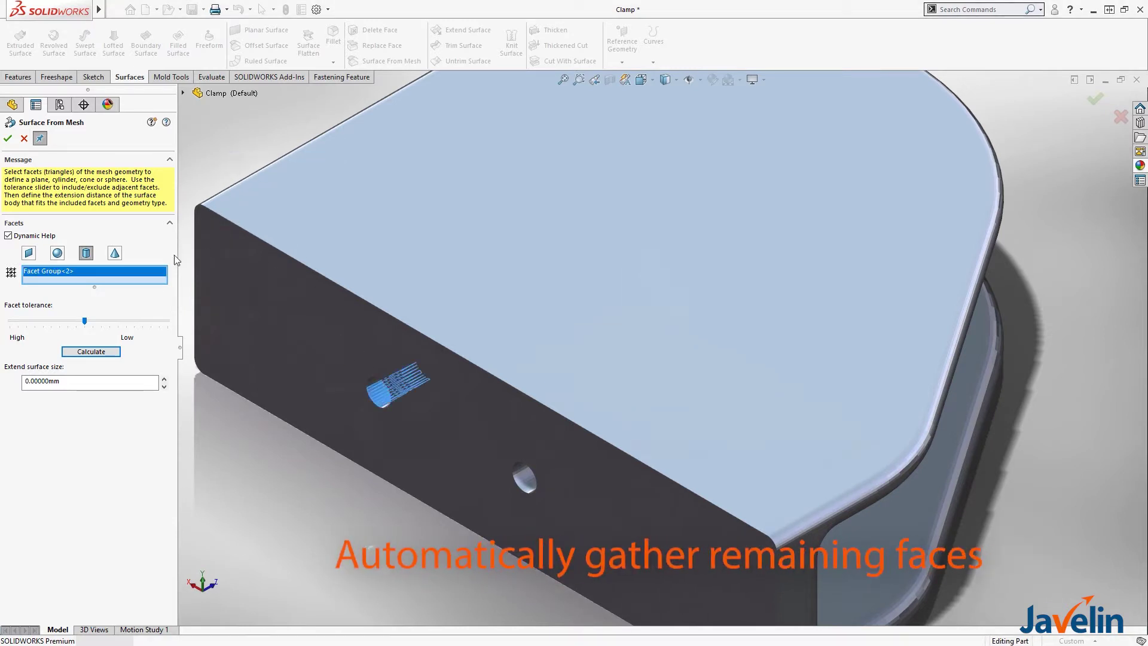
pyautogui.click(102, 353)
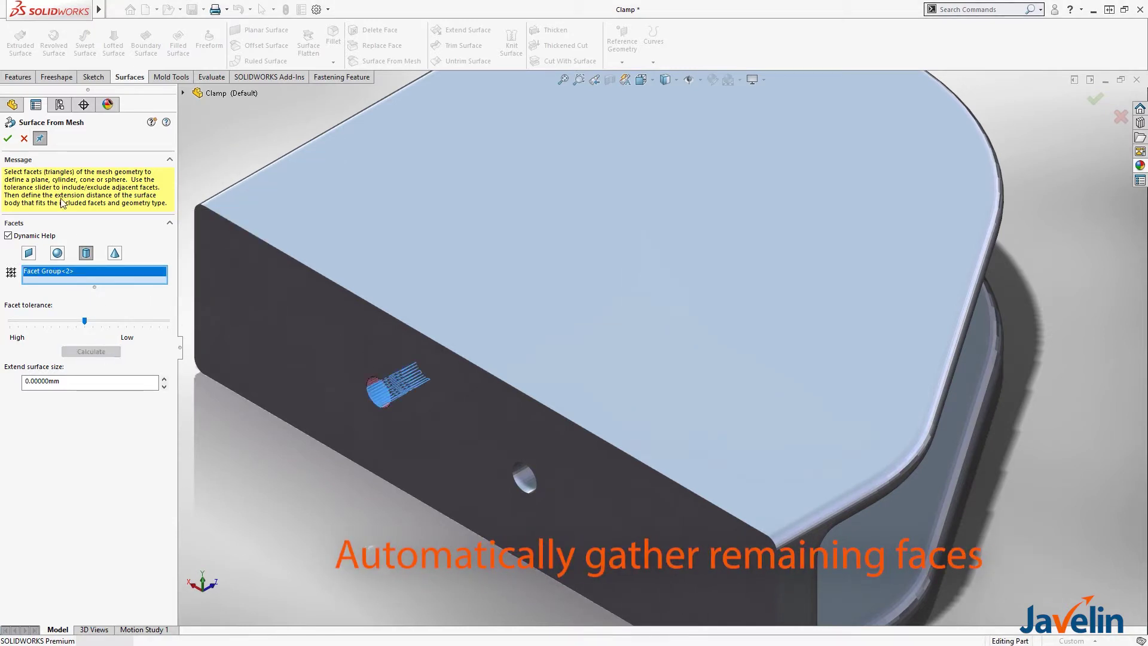
pyautogui.click(8, 140)
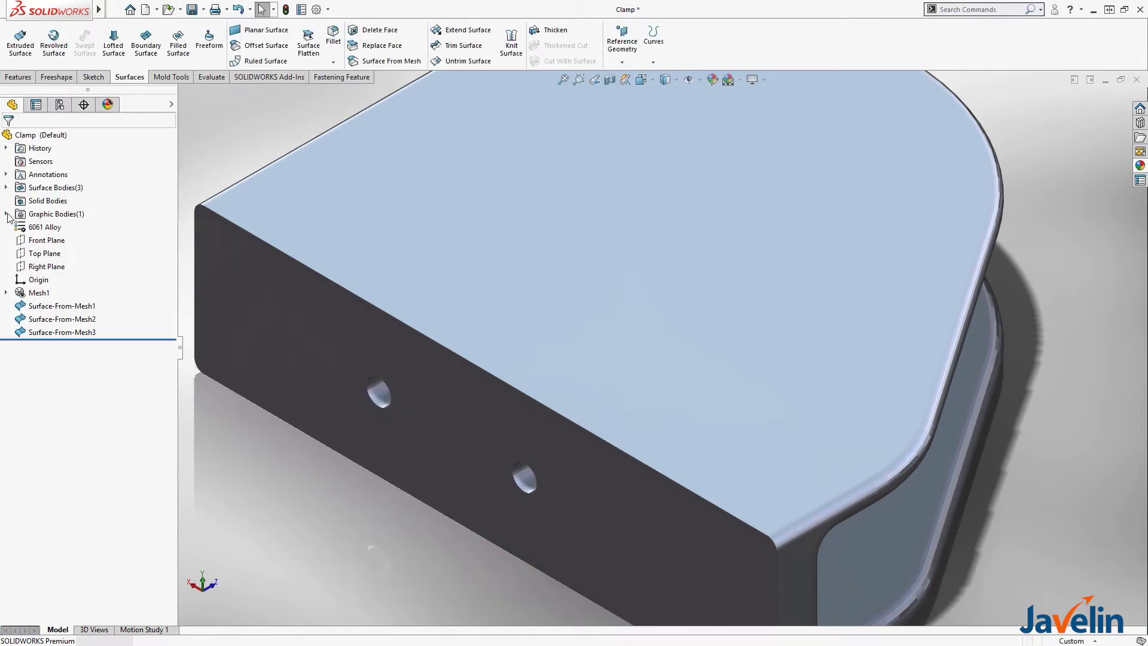
# Hide the Mesh (Closed)-1 body to expose the fitted plate and pin surfaces
pyautogui.click(6, 214)
pyautogui.rightClick(63, 227)
pyautogui.click(84, 235)
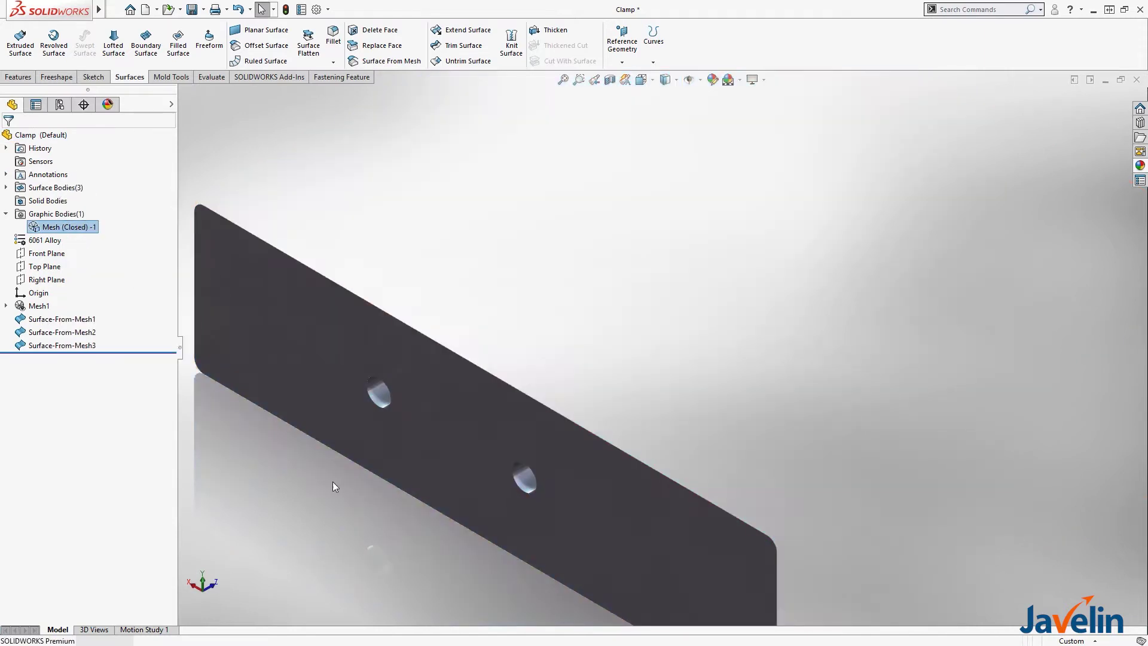
pyautogui.moveTo(727, 483); pyautogui.dragTo(595, 454, button='middle')
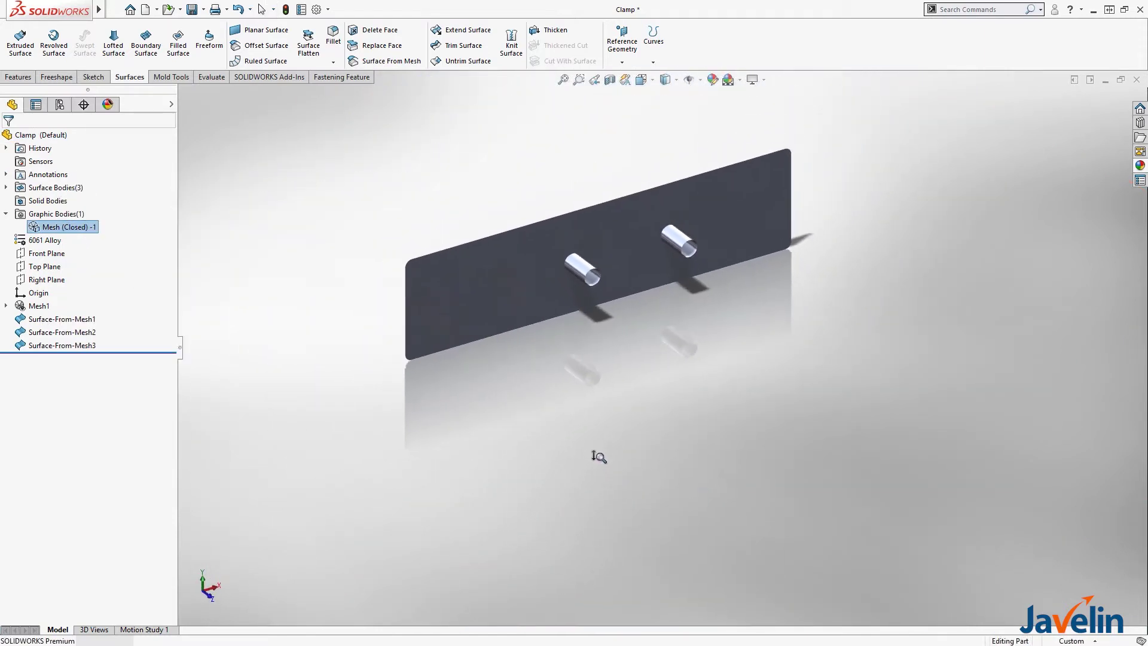
# Knit the plate surface and both pin surfaces into Surface-Knit1
pyautogui.click(513, 43)
pyautogui.click(602, 230)
pyautogui.click(581, 270)
pyautogui.click(687, 243)
pyautogui.press('Return')
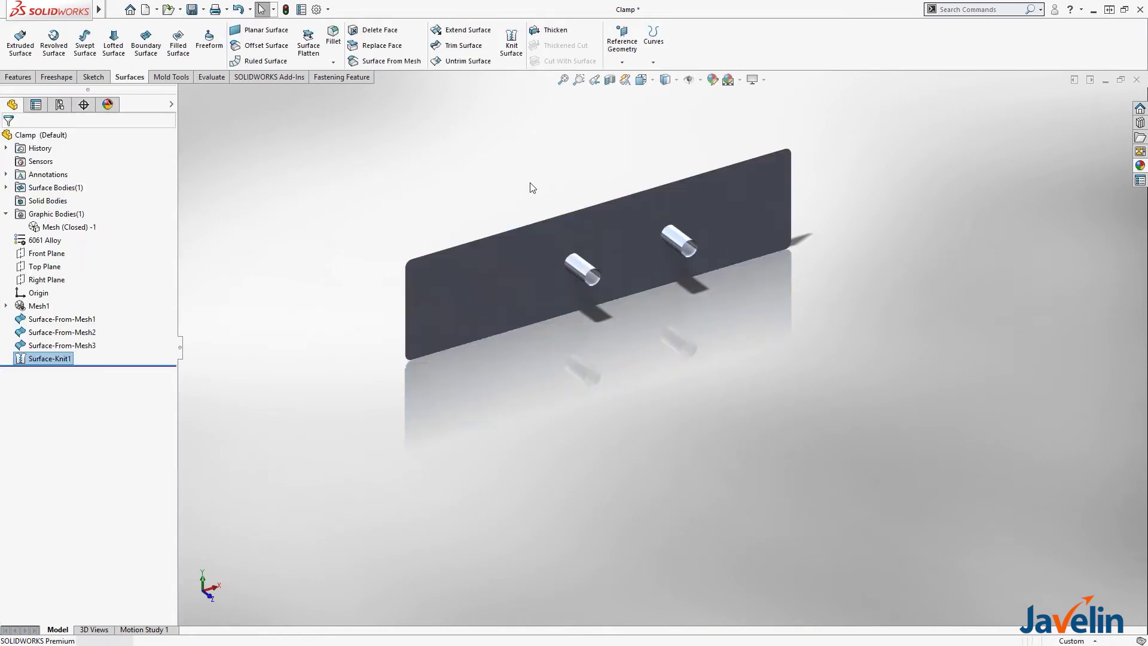
# Show the clamp mesh again and start Convert to Mesh Body on it
pyautogui.rightClick(94, 227)
pyautogui.click(100, 252)
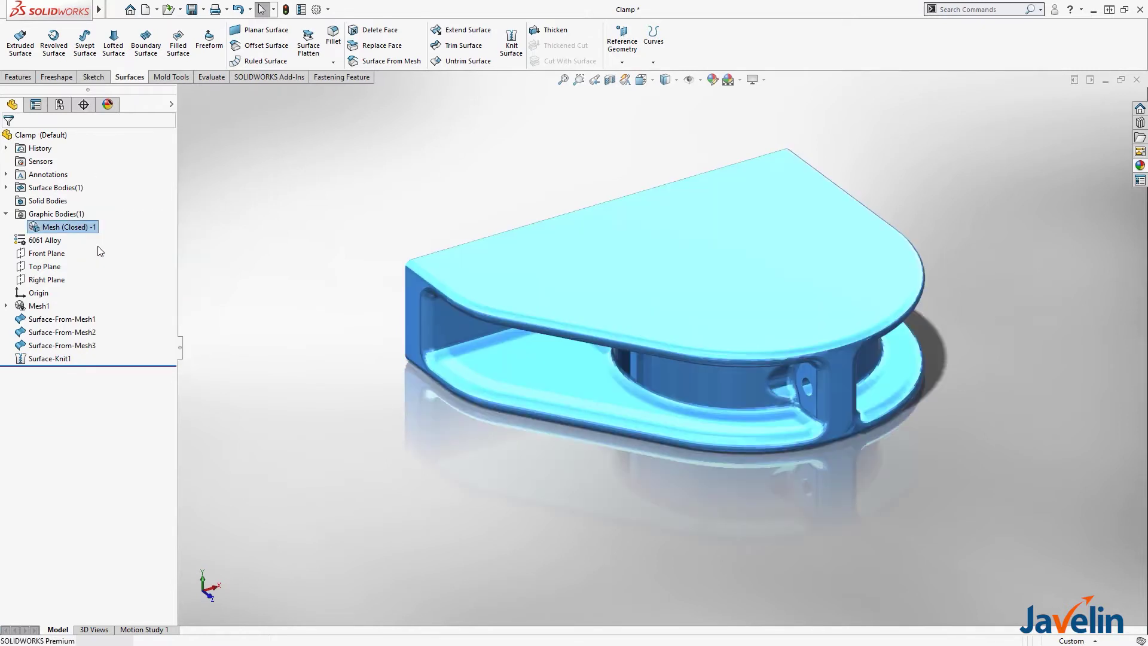
pyautogui.rightClick(94, 228)
pyautogui.click(92, 169)
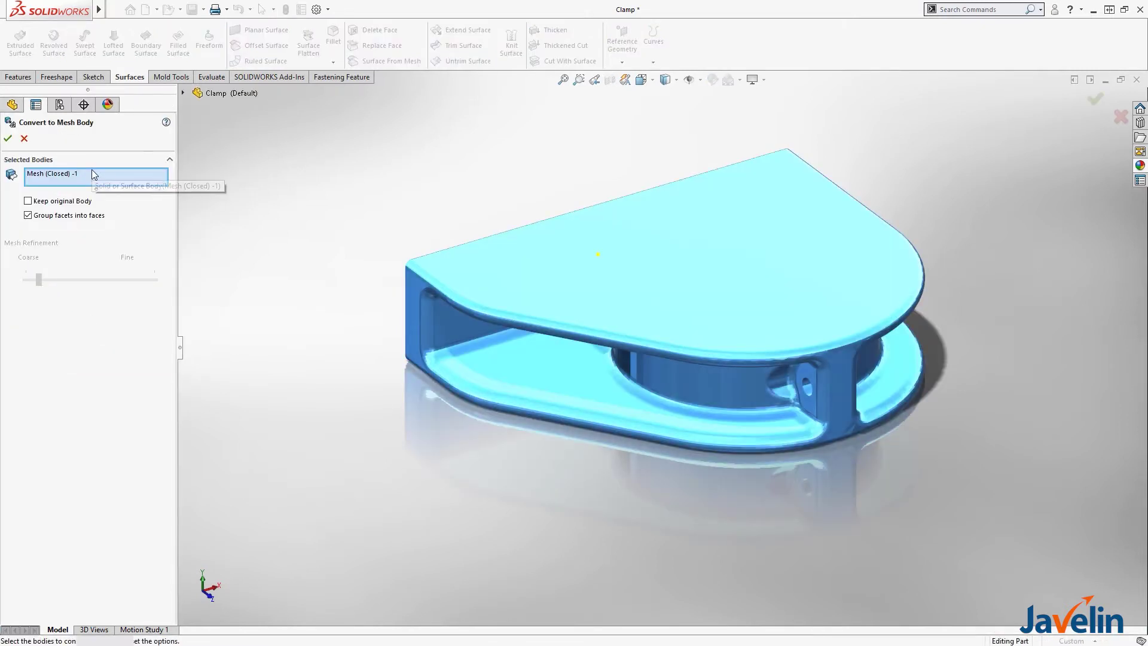
# Convert the clamp mesh into the Imported1 solid body and review its mass properties
pyautogui.click(8, 138)
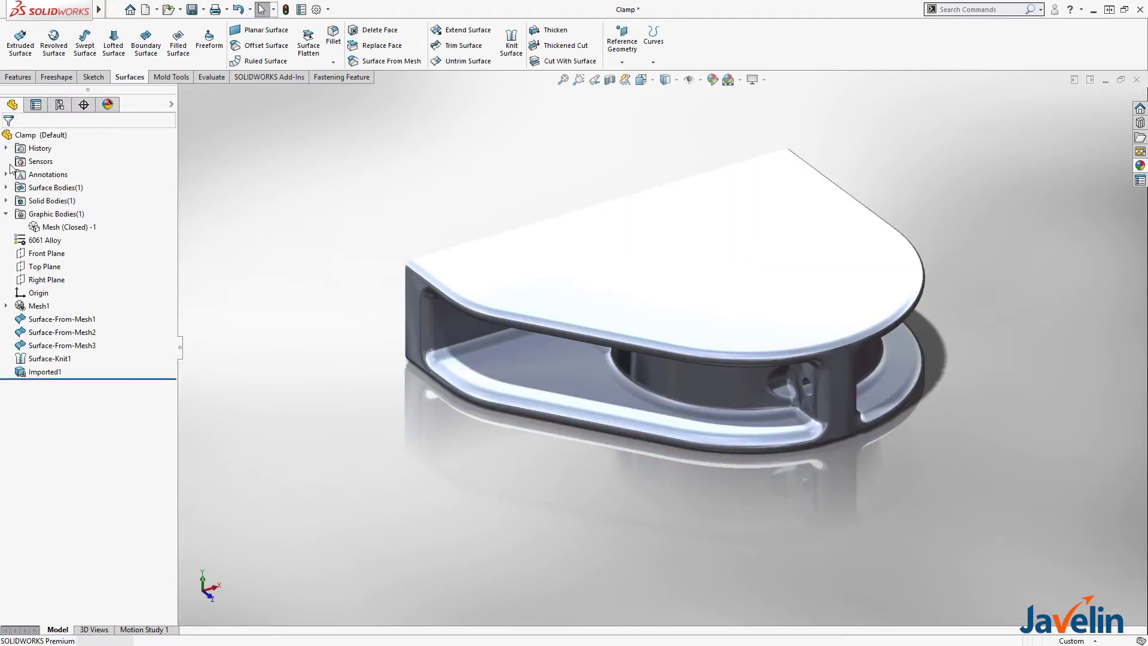
pyautogui.click(6, 200)
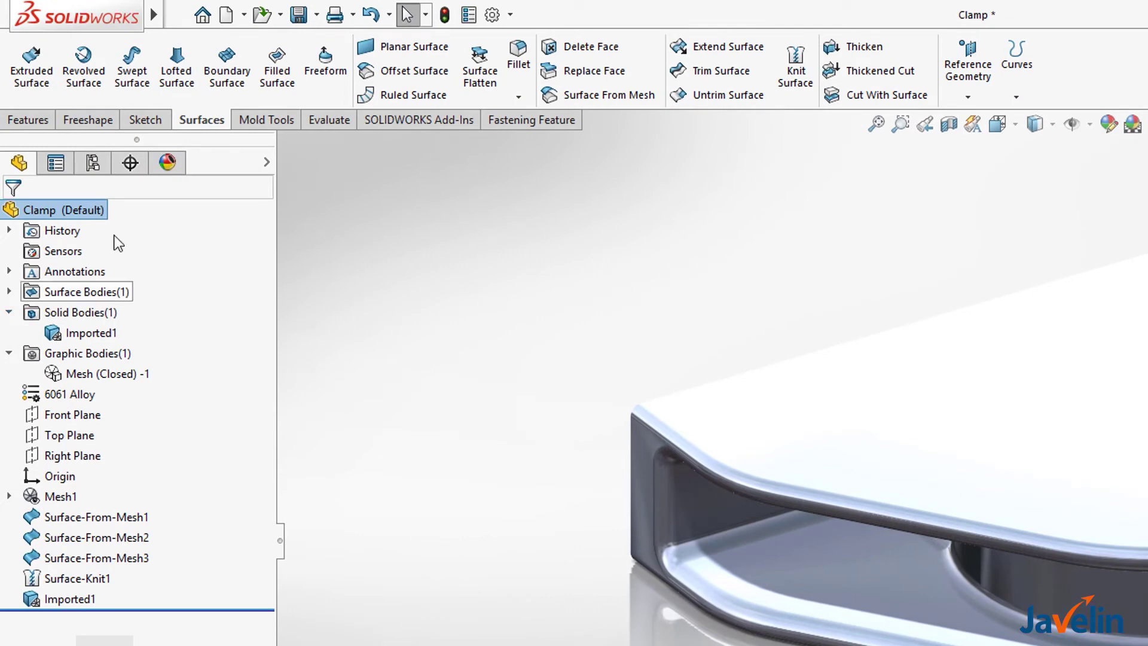
pyautogui.click(324, 123)
pyautogui.click(143, 86)
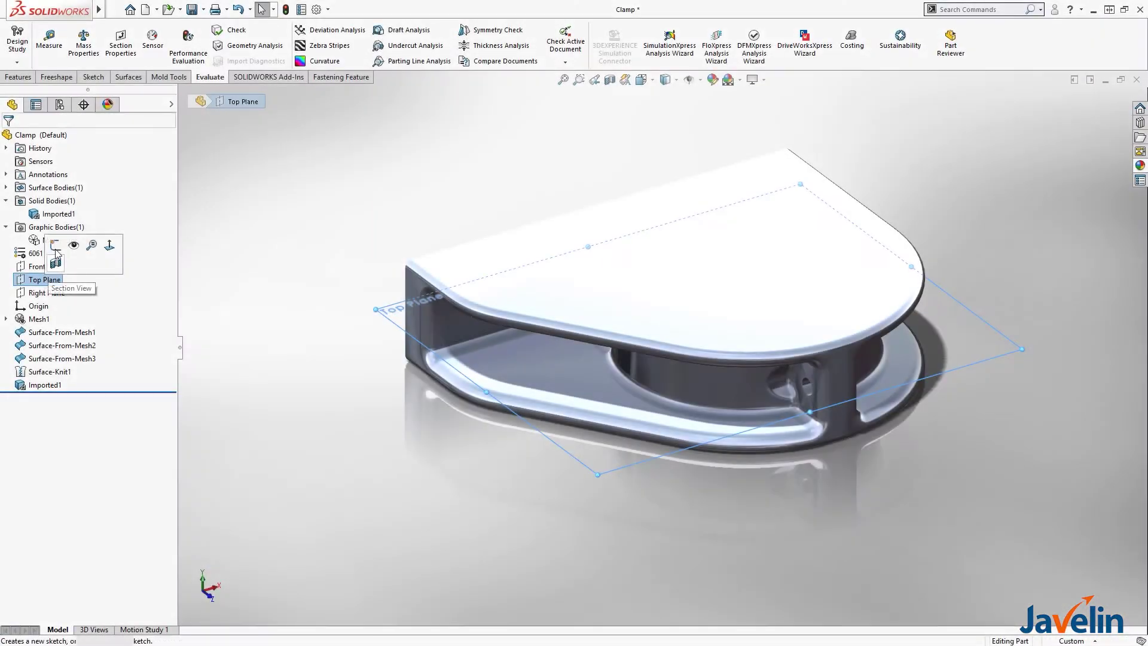
# Start a Top Plane sketch in wireframe and trace a three-point circle on the mesh bore
pyautogui.click(71, 241)
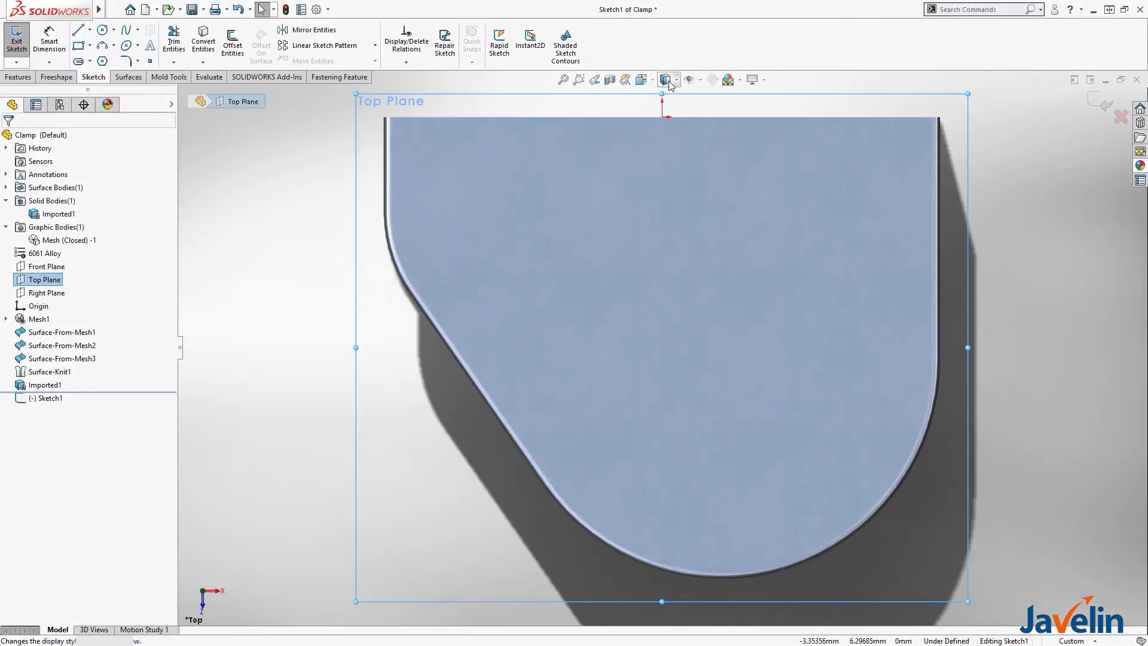
pyautogui.click(665, 80)
pyautogui.click(666, 163)
pyautogui.press('s')
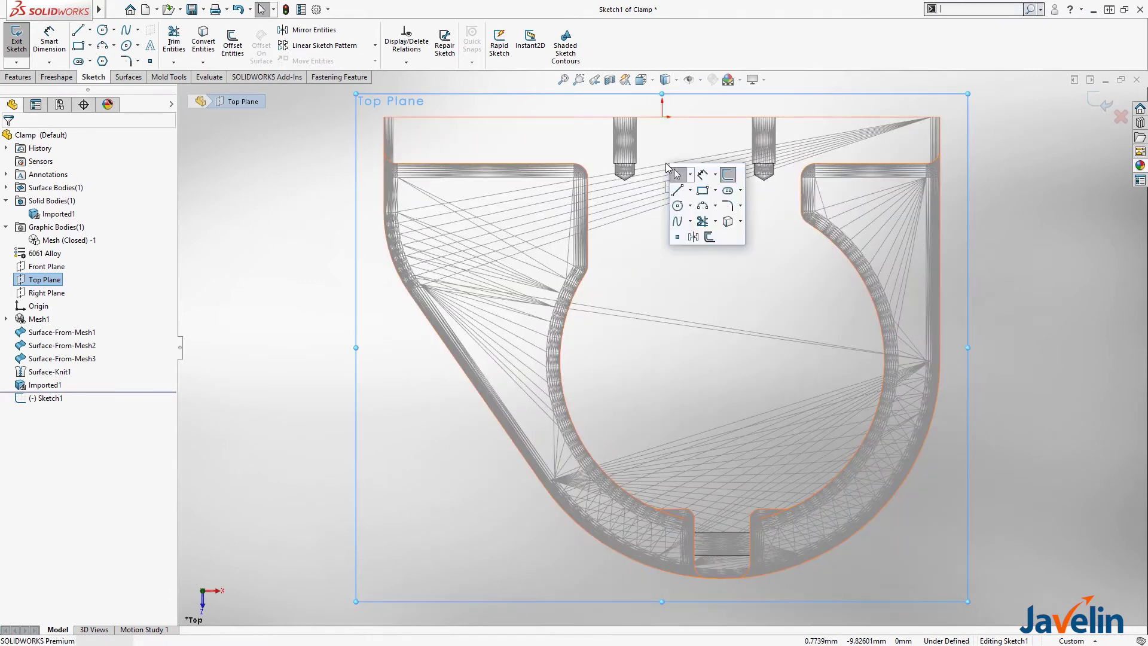
pyautogui.click(690, 205)
pyautogui.click(682, 238)
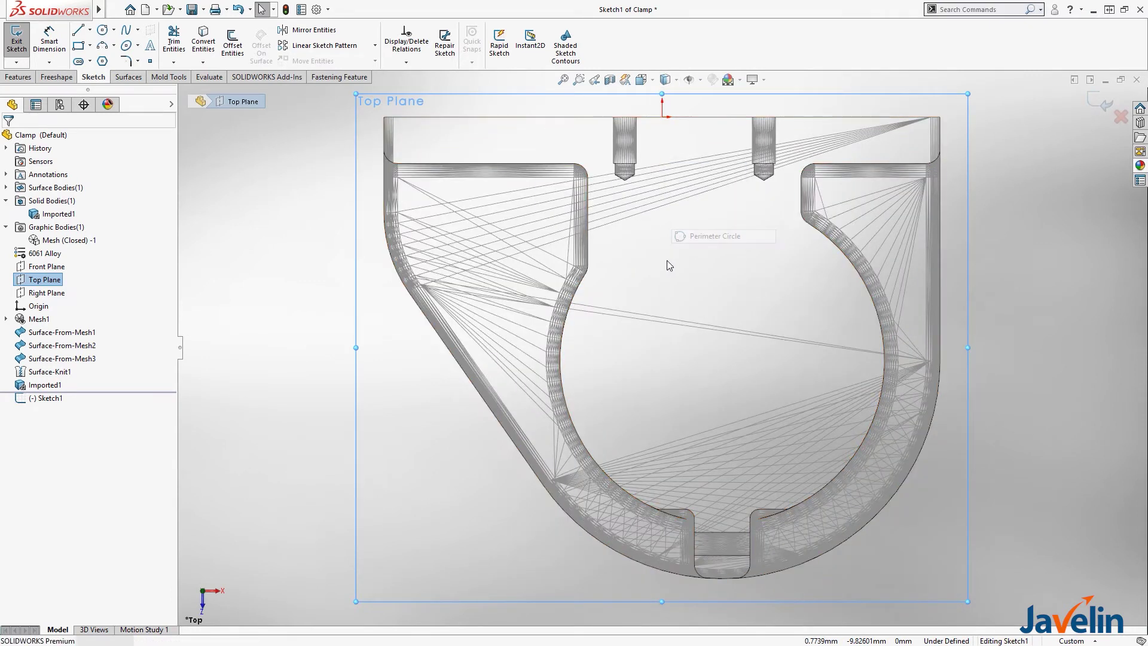
pyautogui.click(573, 297)
pyautogui.click(850, 260)
pyautogui.click(804, 496)
pyautogui.press('Escape')
# Draw a radius 25 (Ø50) centre-point circle at the bore centre
pyautogui.press('s')
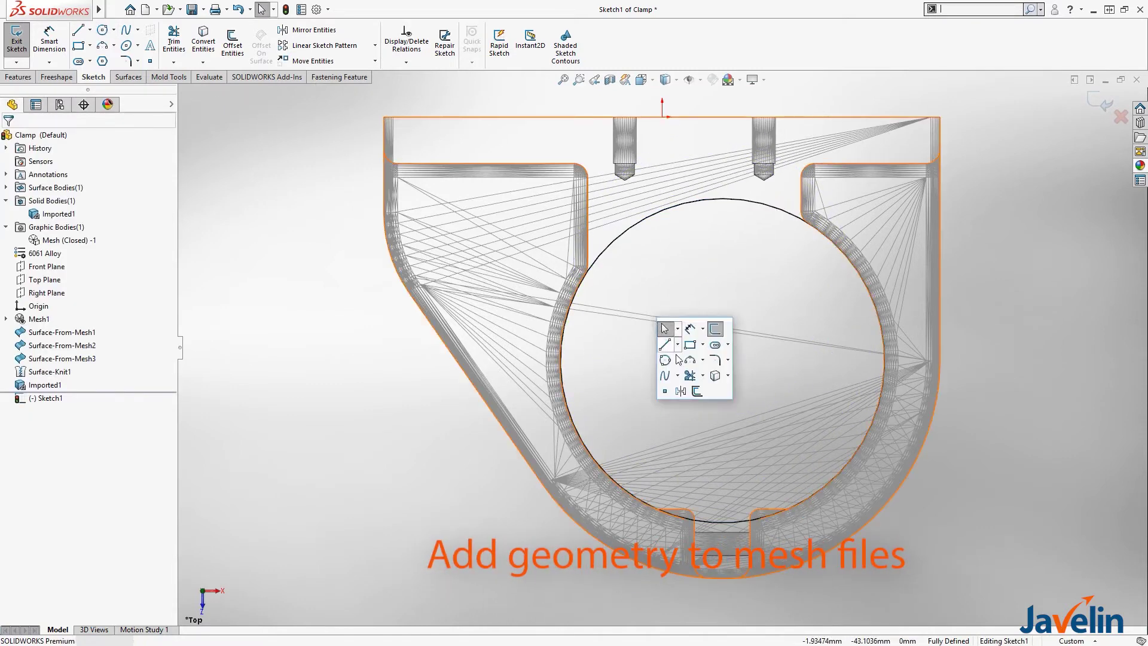
pyautogui.click(677, 360)
pyautogui.click(680, 375)
pyautogui.click(723, 361)
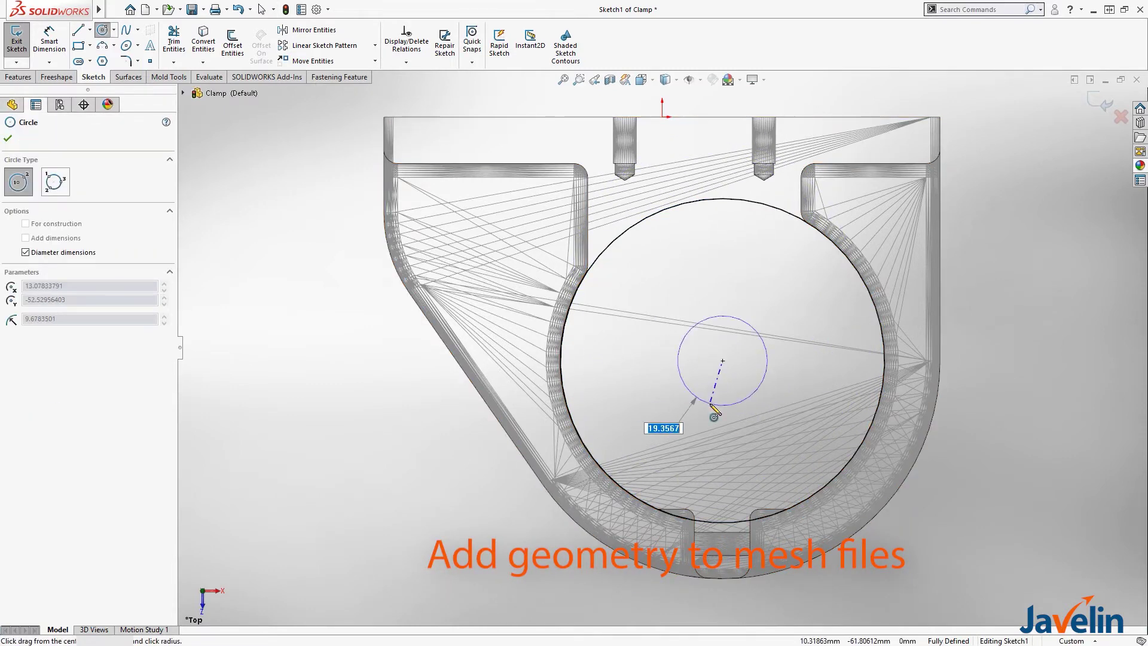
pyautogui.write('25')
pyautogui.press('Return')
pyautogui.press('Escape')
# Draw a 2 mm-wide rectangle ending at the mesh edge
pyautogui.press('s')
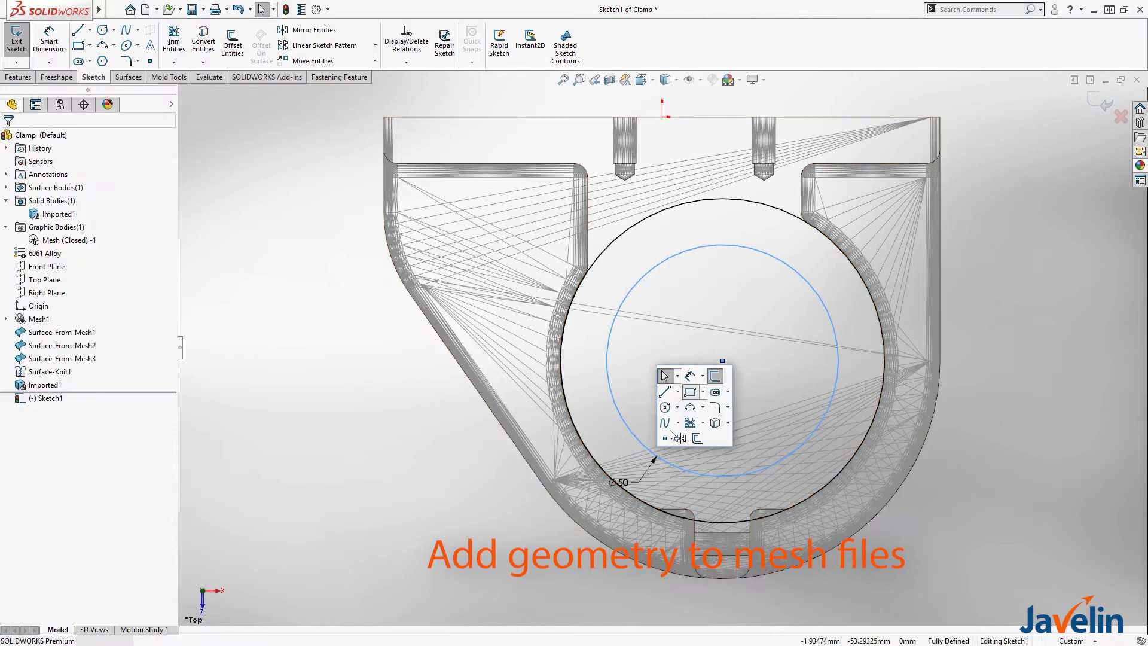
pyautogui.click(687, 393)
pyautogui.press('Tab')
pyautogui.write('2')
pyautogui.press('Tab')
pyautogui.click(664, 232)
pyautogui.press('Escape')
# Center the slot's top edge on the circle centre with Midpoint and stretch it past the clamp edge
pyautogui.moveTo(615, 205); pyautogui.dragTo(670, 257)
pyautogui.keyDown('ctrl'); pyautogui.click(721, 357); pyautogui.keyUp('ctrl')
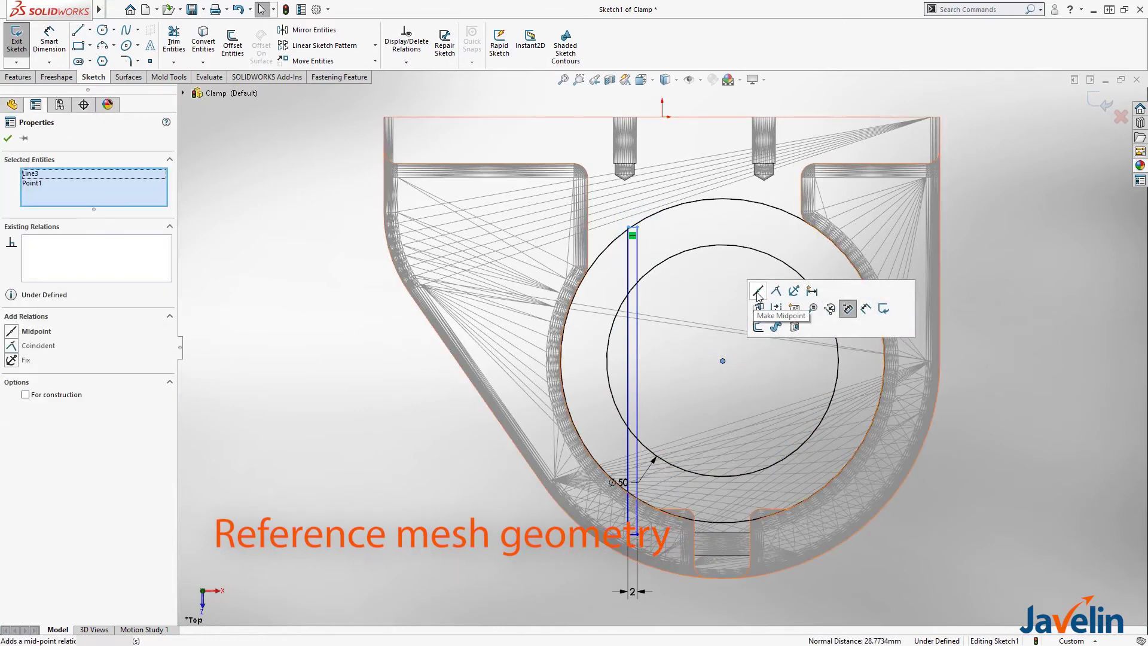
pyautogui.click(756, 293)
pyautogui.press('Escape')
pyautogui.moveTo(723, 534); pyautogui.dragTo(723, 607)
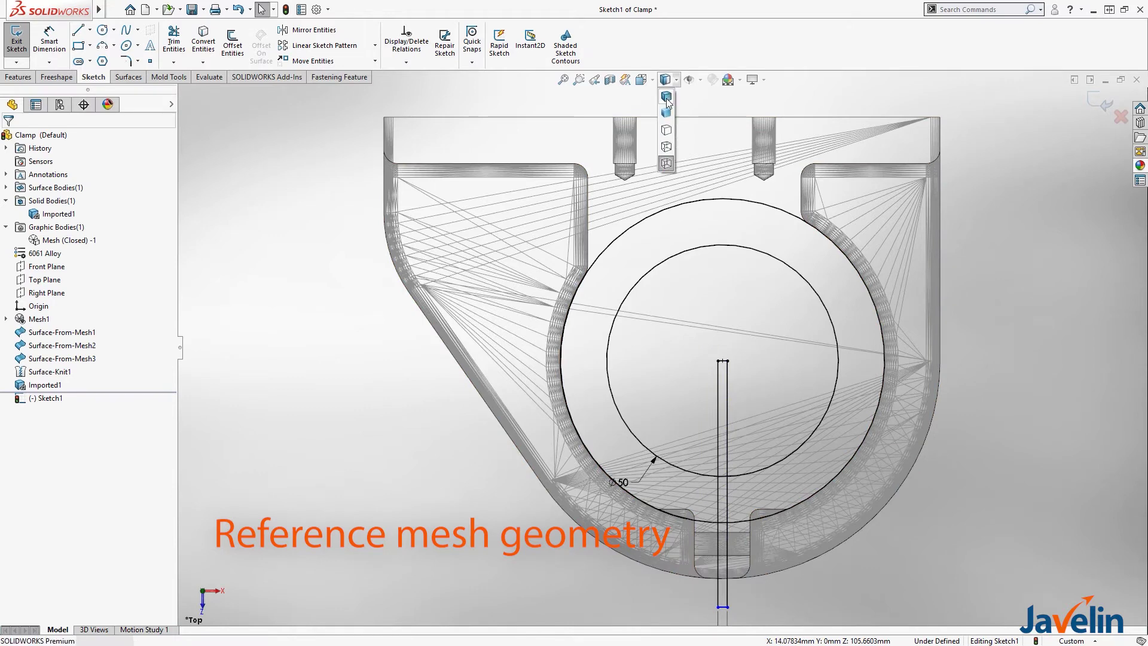
pyautogui.moveTo(936, 254); pyautogui.dragTo(996, 201, button='right')
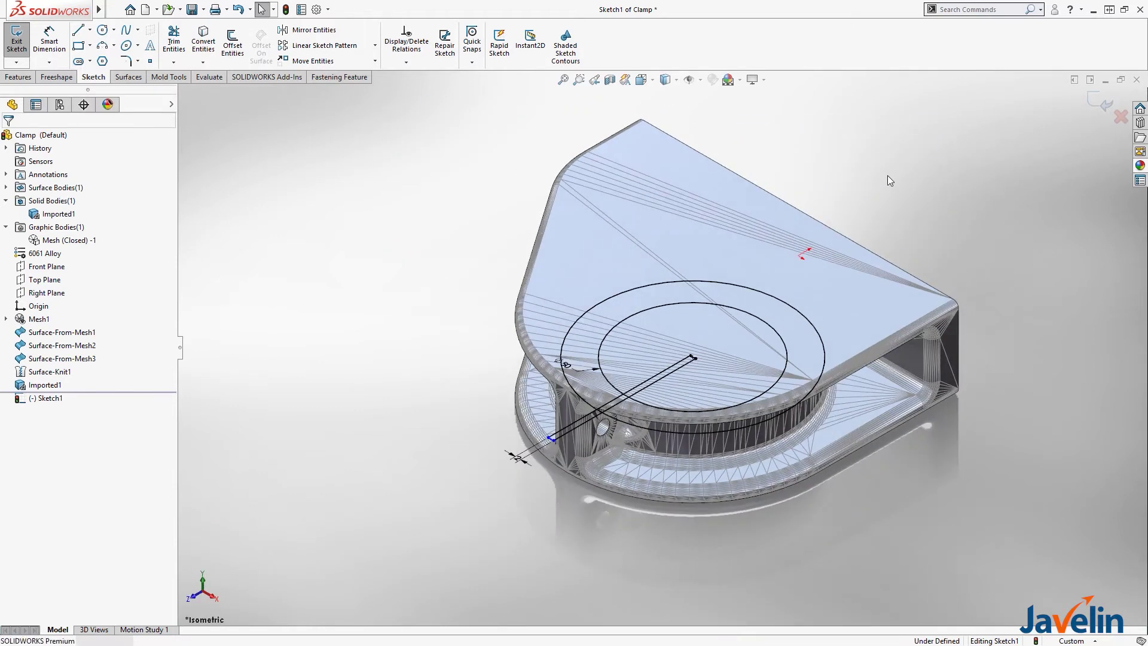
# Extrude the Ø50 circle and slot 60 mm Mid Plane as Boss-Extrude1
pyautogui.hotkey('ctrl', 'b')
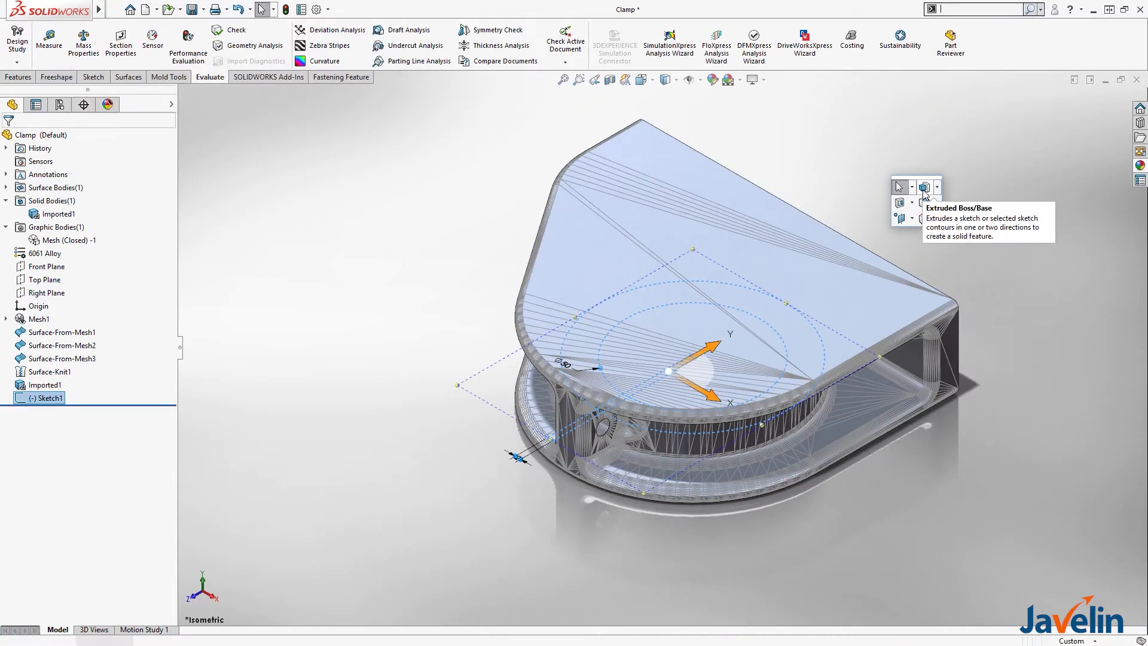
pyautogui.click(924, 187)
pyautogui.rightClick(925, 192)
pyautogui.click(959, 418)
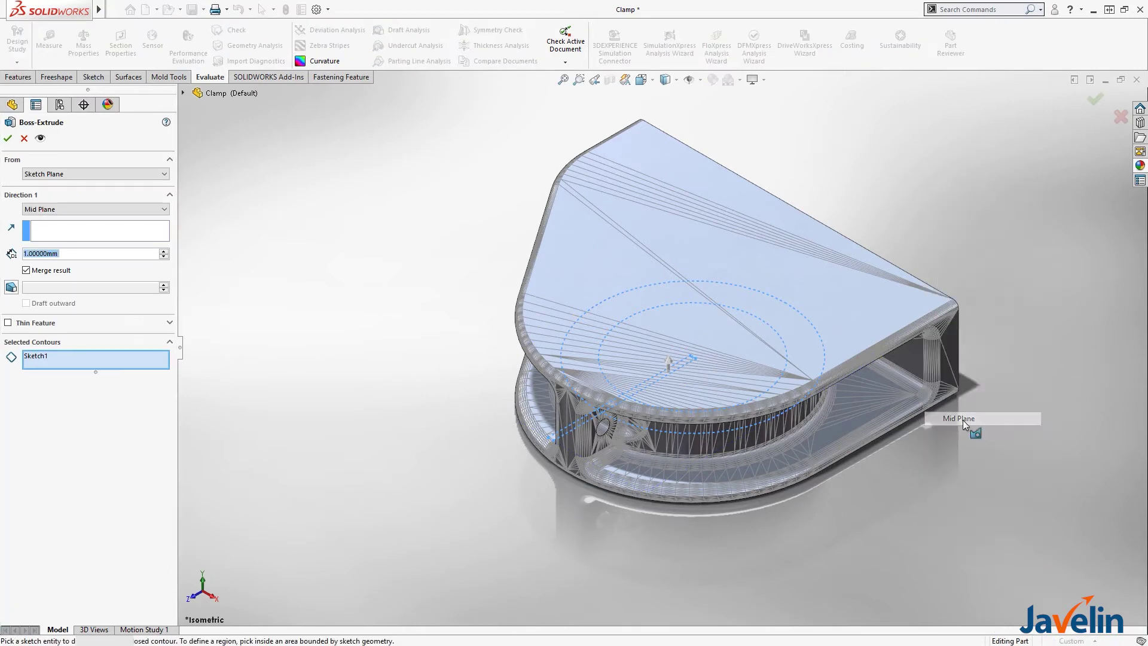
pyautogui.click(789, 358)
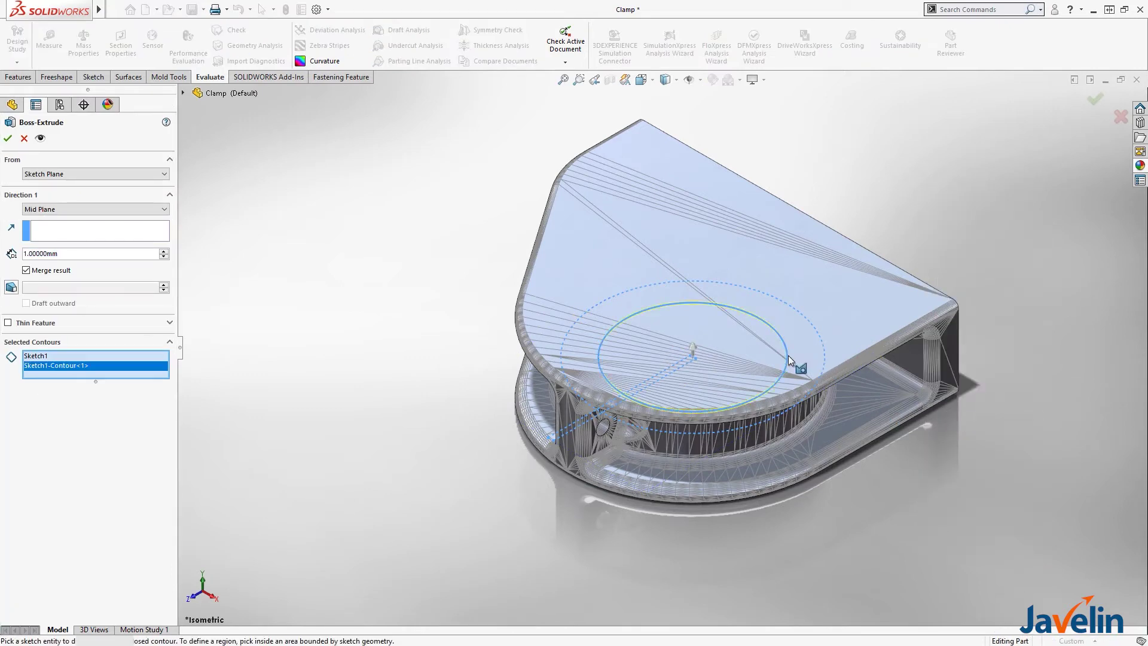
pyautogui.click(670, 388)
pyautogui.moveTo(661, 370); pyautogui.dragTo(674, 304)
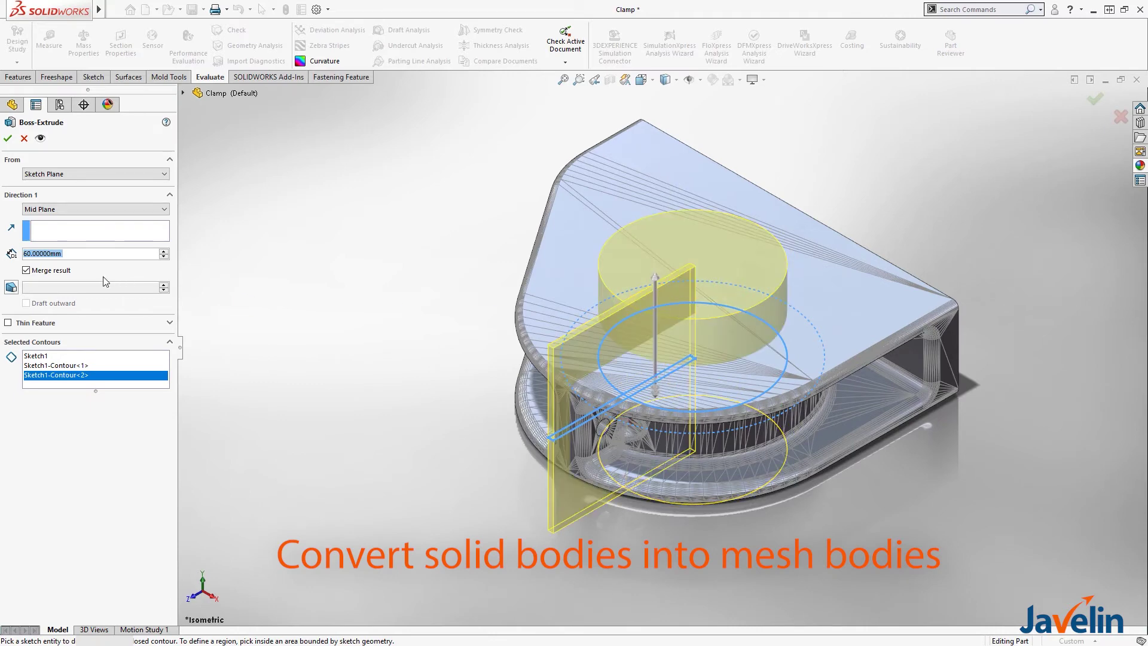
pyautogui.click(9, 141)
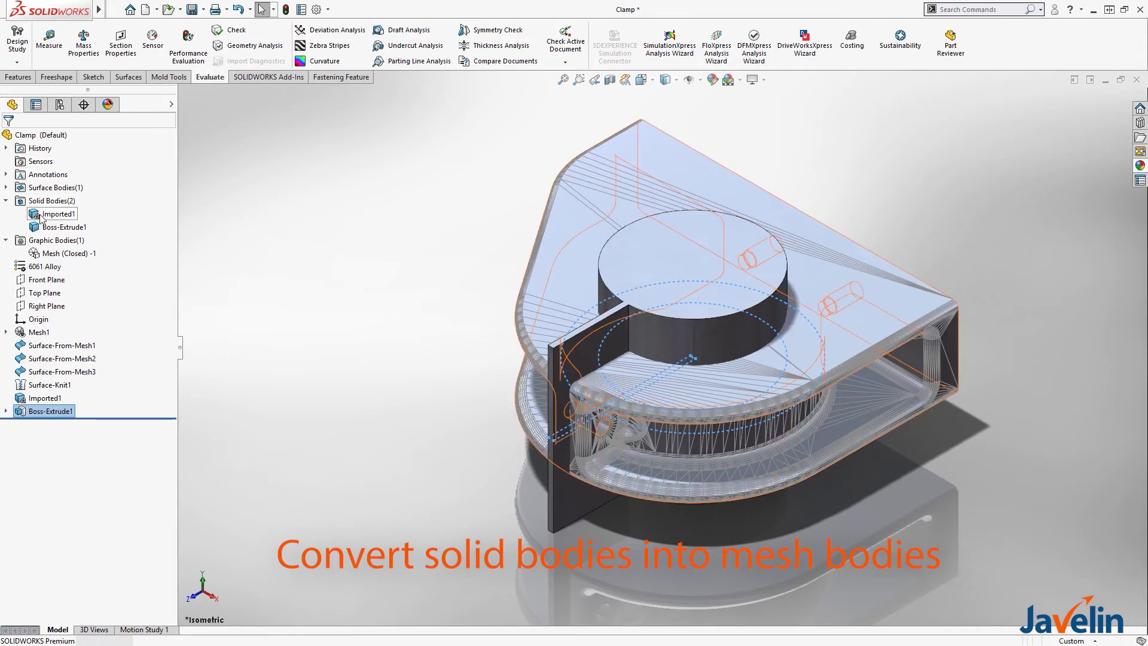
# Convert the Boss-Extrude1 body into a mesh body and select Imported1
pyautogui.click(60, 227)
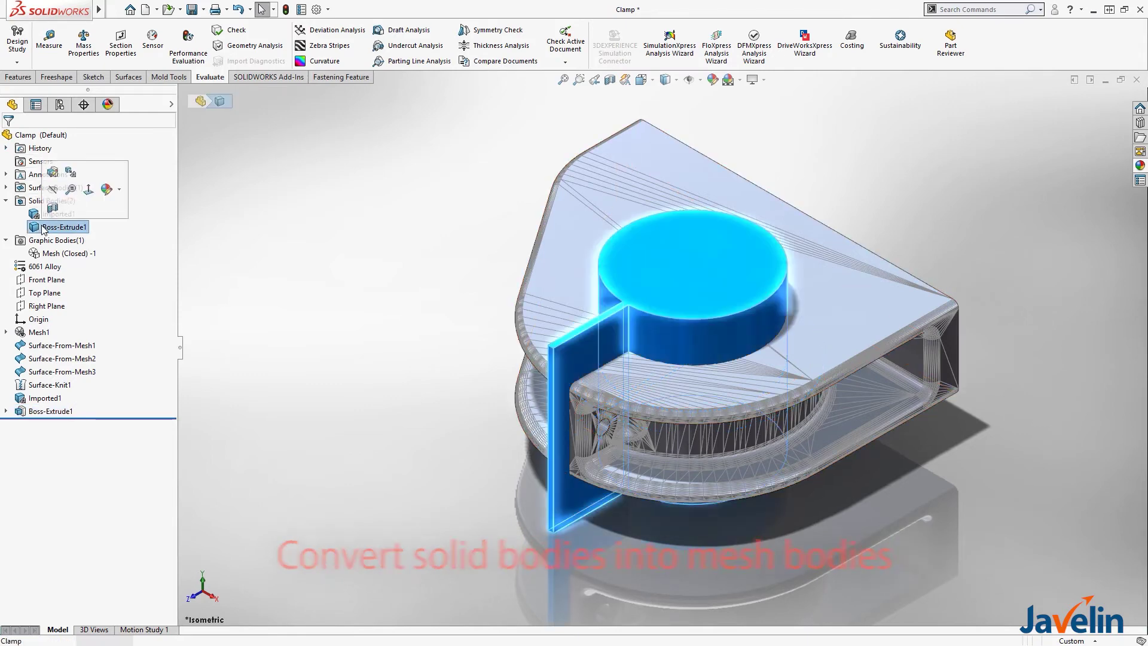
pyautogui.click(70, 172)
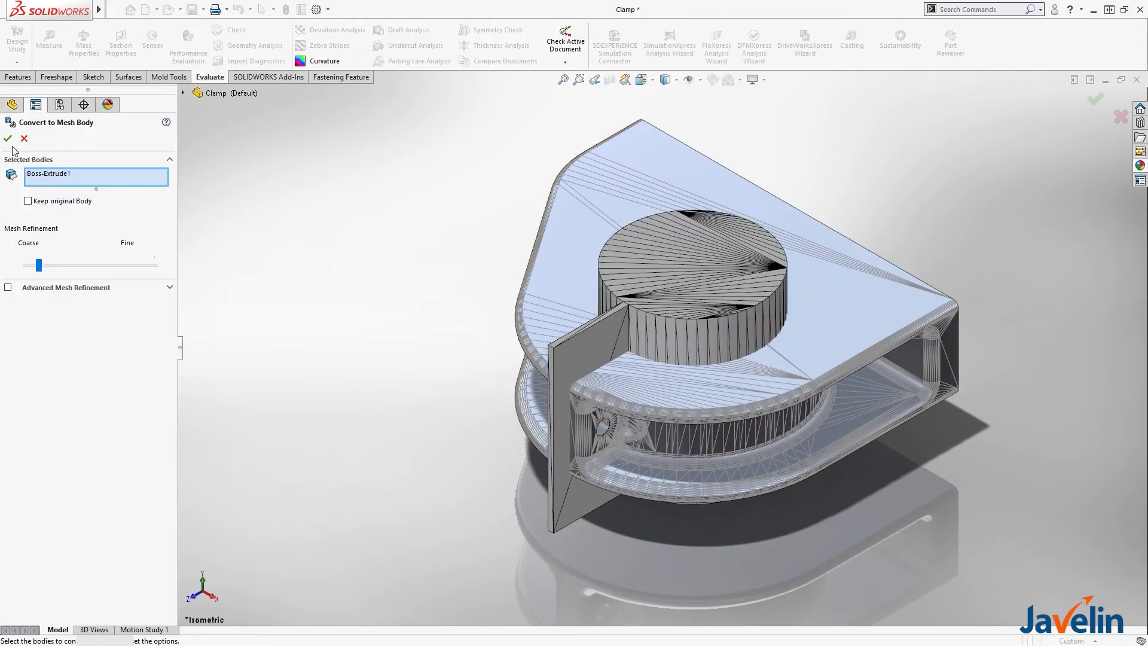
pyautogui.click(8, 139)
pyautogui.click(52, 214)
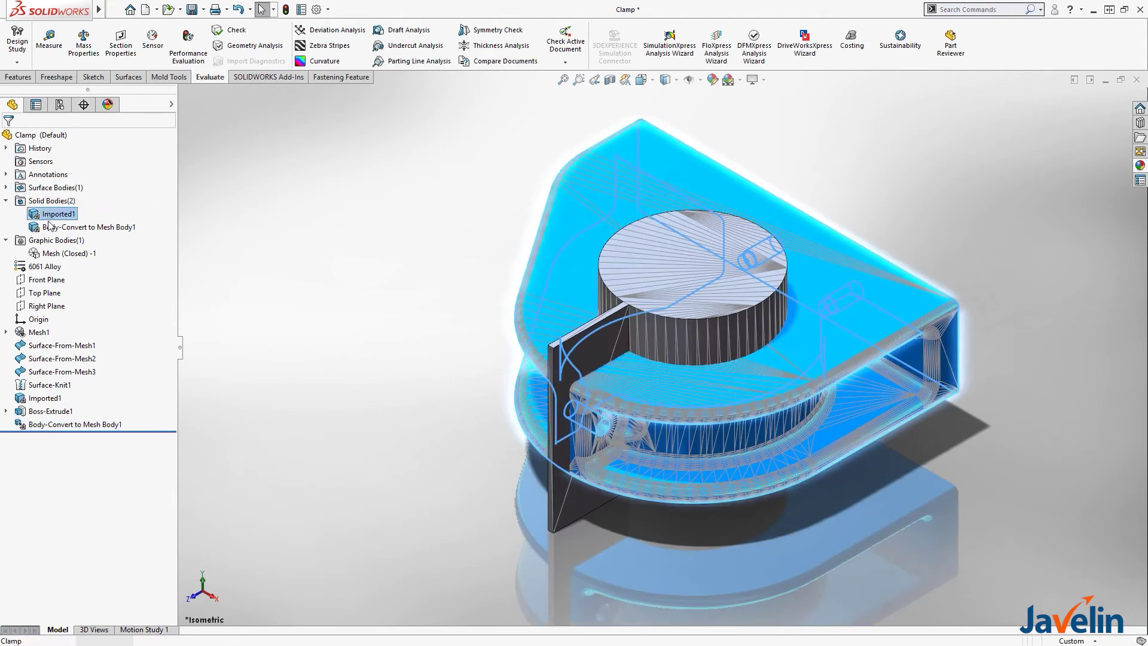
# Subtract Body-Convert to Mesh Body1 from Imported1 with Combine, cutting the bore and slot
pyautogui.keyDown('ctrl'); pyautogui.click(51, 227); pyautogui.keyUp('ctrl')
pyautogui.rightClick(51, 227)
pyautogui.click(85, 305)
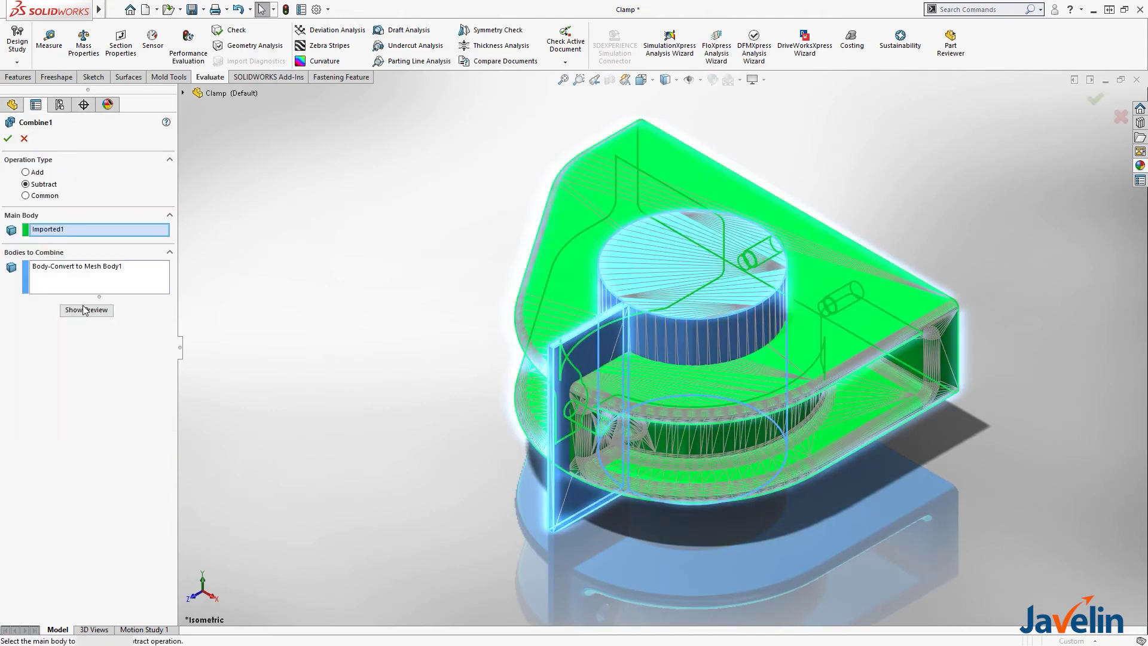
pyautogui.click(8, 138)
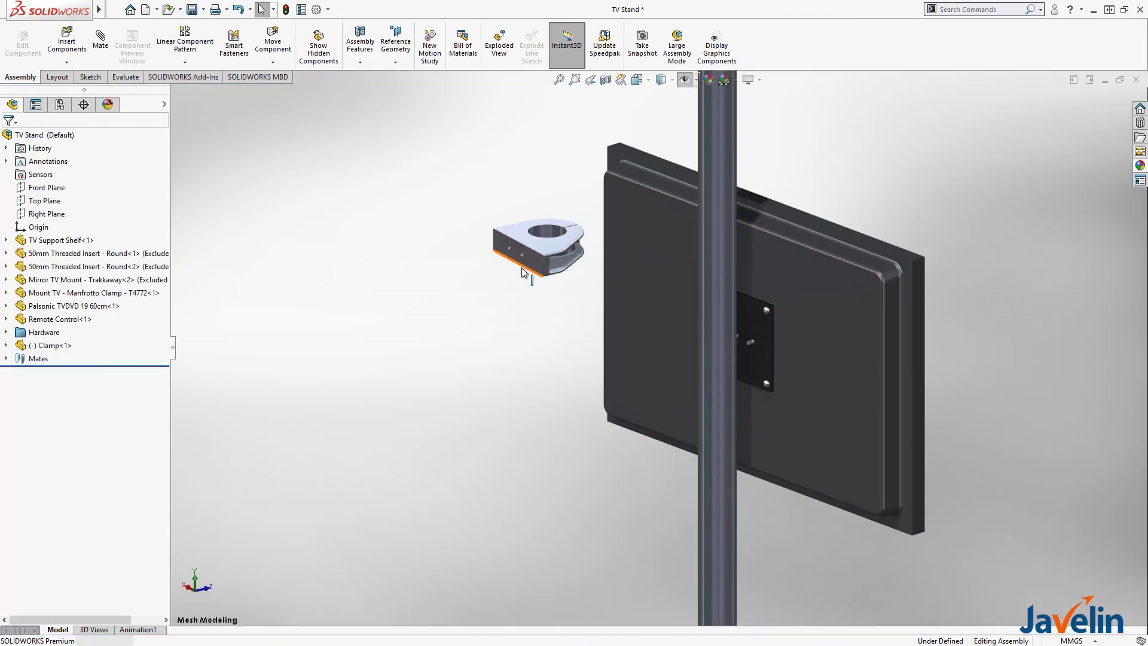
# Rotate the Clamp toward the TV and select the mount plate and clamp faces for a mate
pyautogui.moveTo(526, 267); pyautogui.dragTo(737, 360, button='right')
pyautogui.click(760, 351)
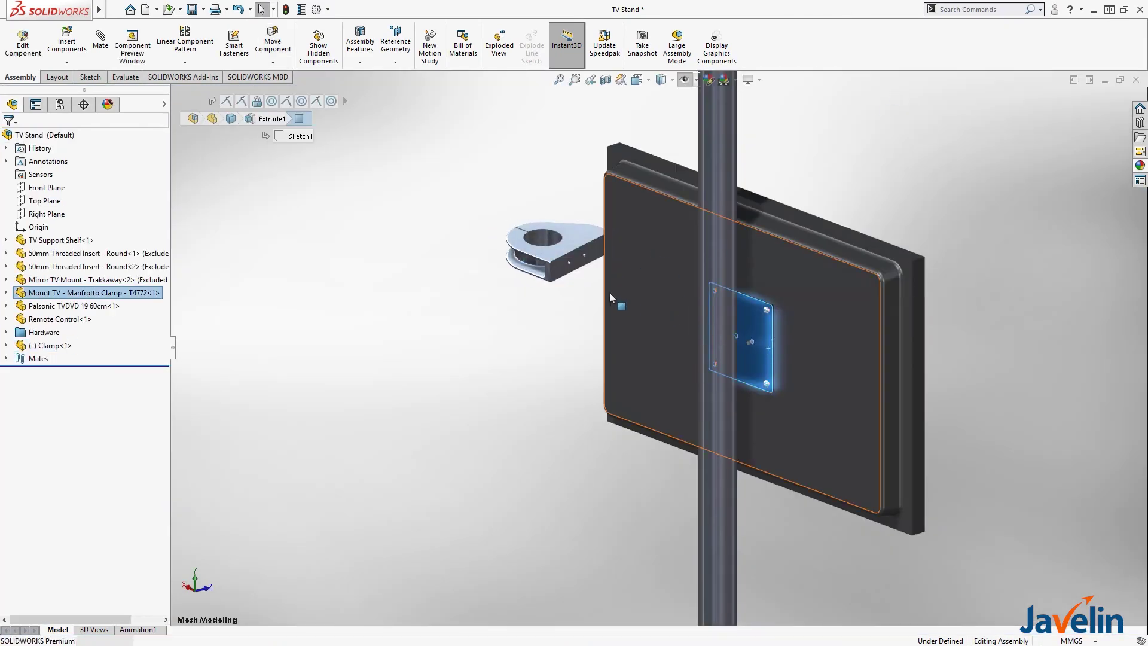
pyautogui.click(562, 271)
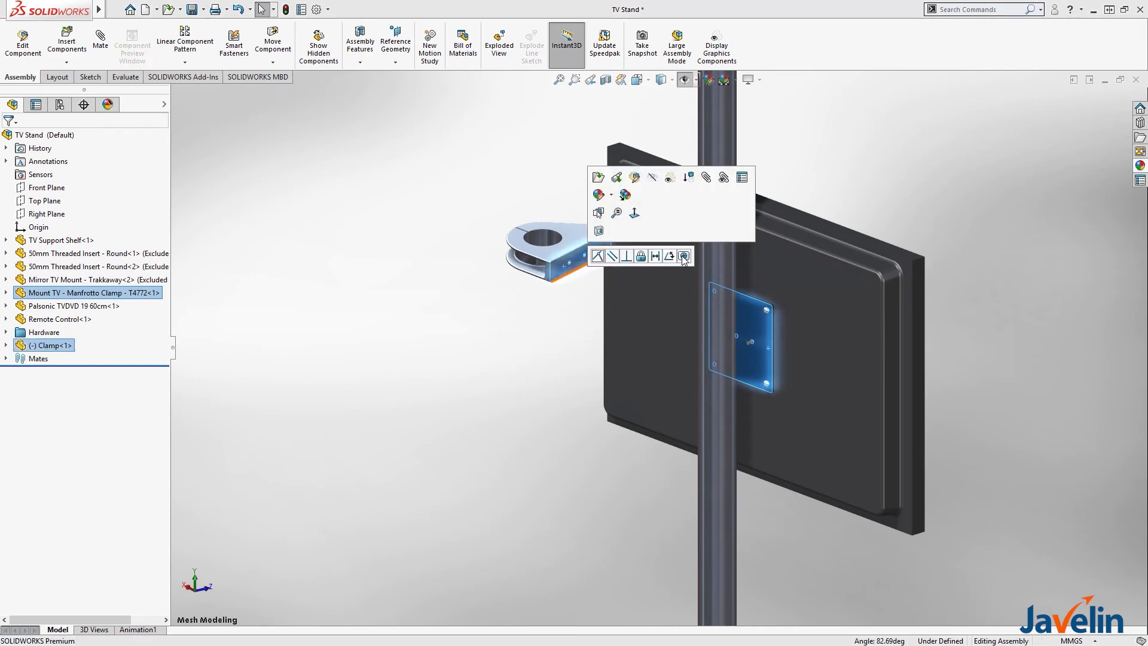